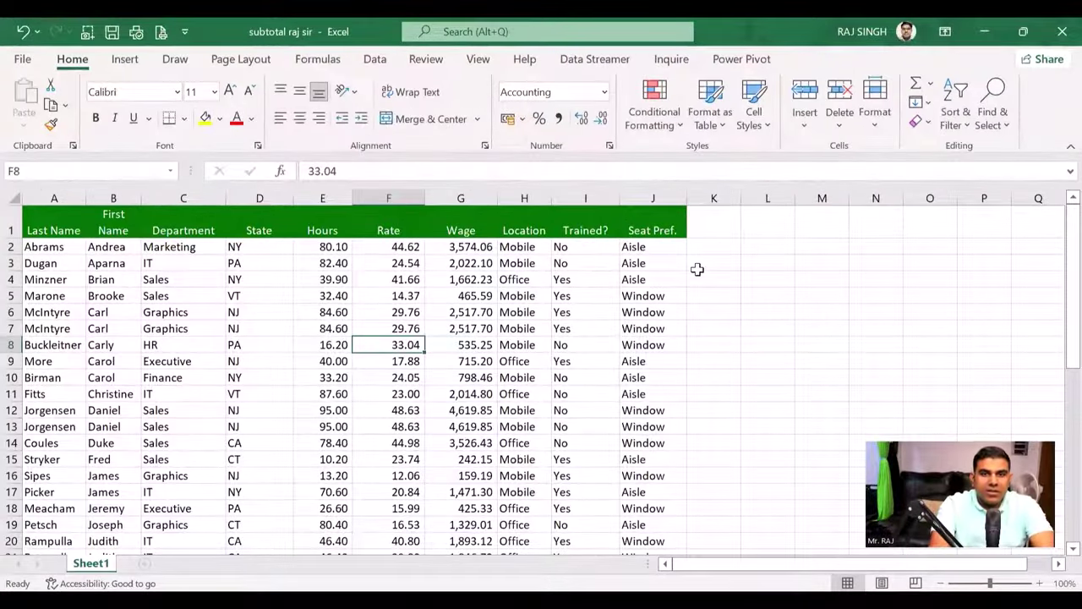
Widen column B until the 'First Name' heading fits on one line
left_click(595, 330)
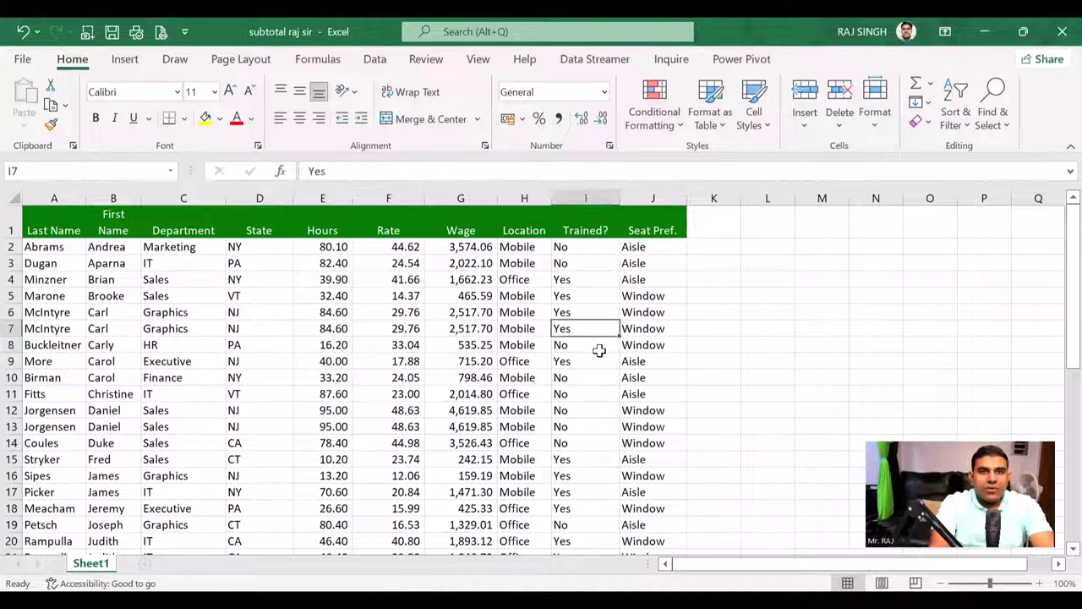
left_click(164, 310)
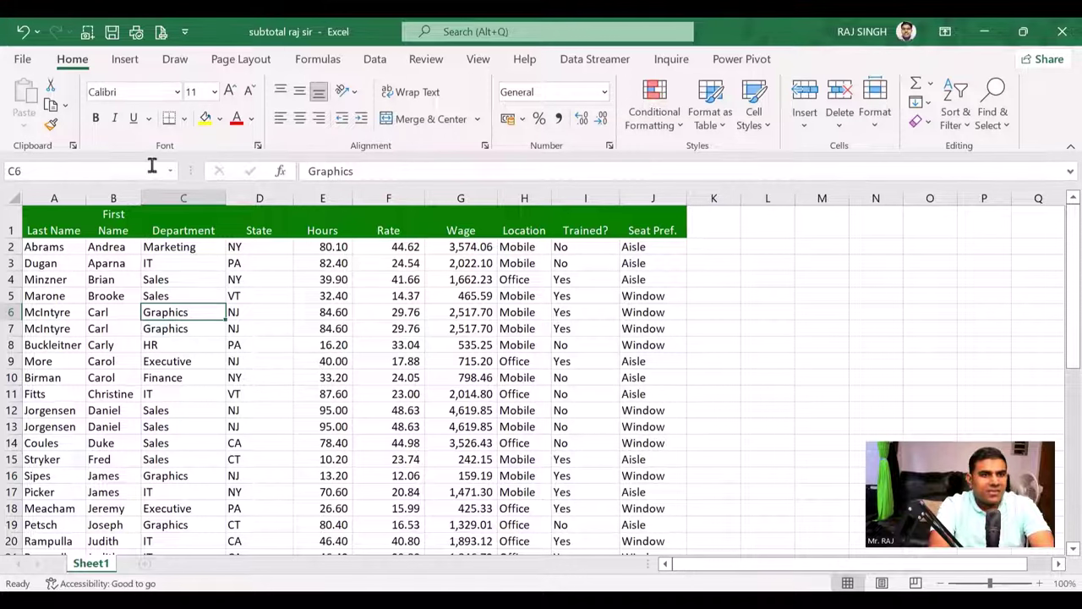
left_click_drag(142, 197, 170, 198)
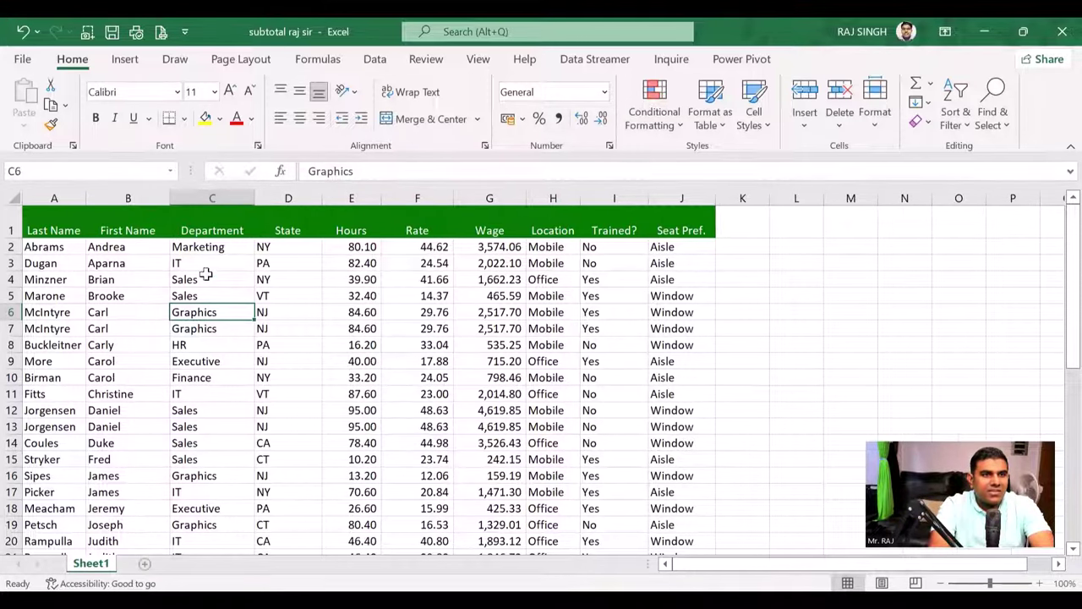
left_click(212, 325)
left_click(295, 314)
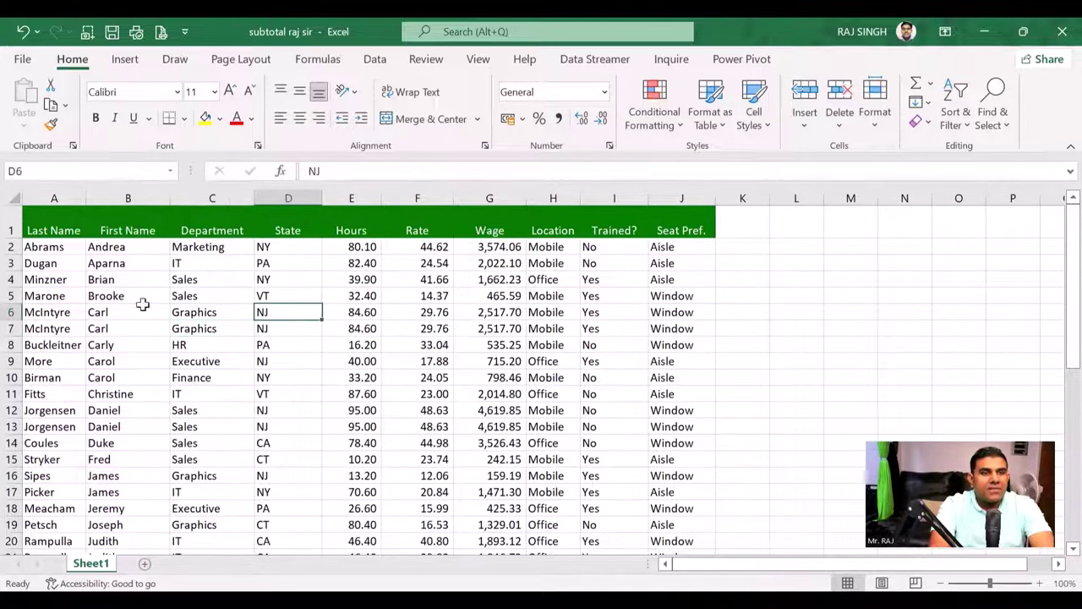
left_click(108, 301)
left_click(56, 231)
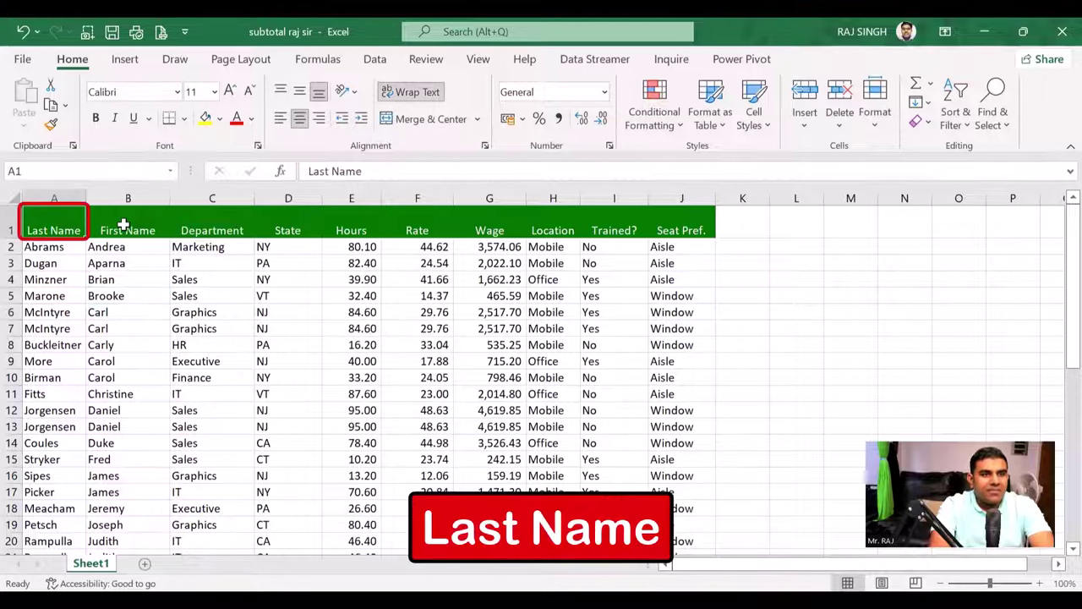
left_click(131, 227)
left_click(207, 227)
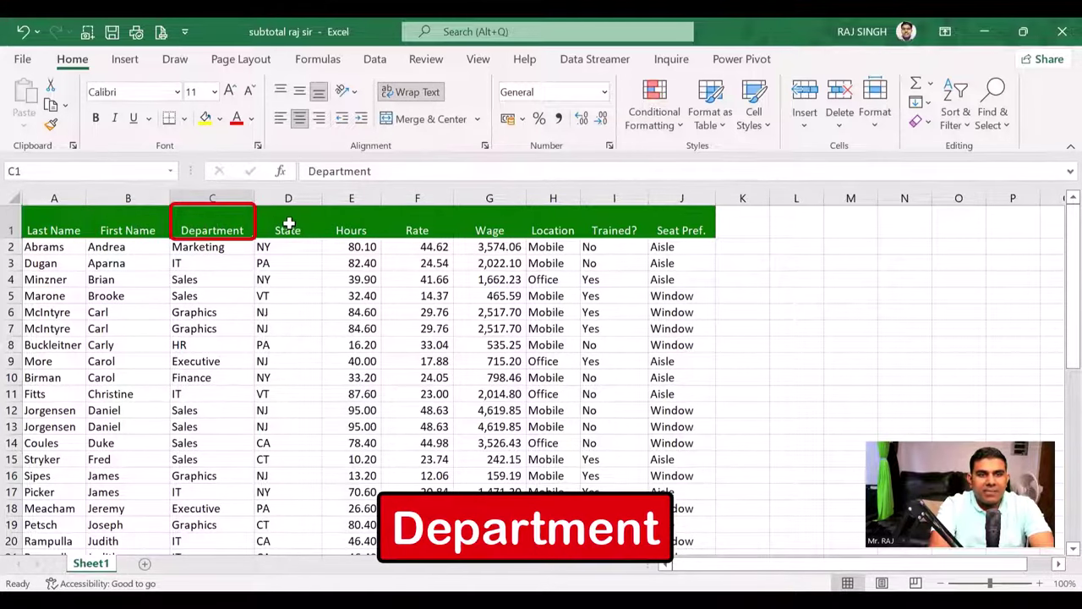
left_click(287, 225)
left_click(348, 226)
left_click(415, 226)
left_click(483, 224)
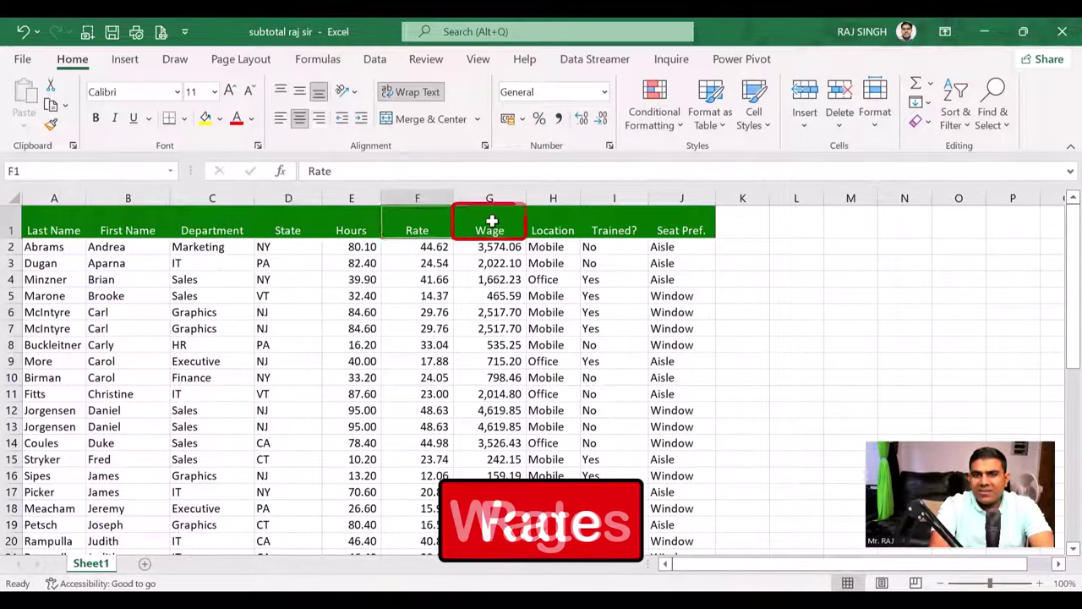
left_click(574, 226)
left_click(227, 391)
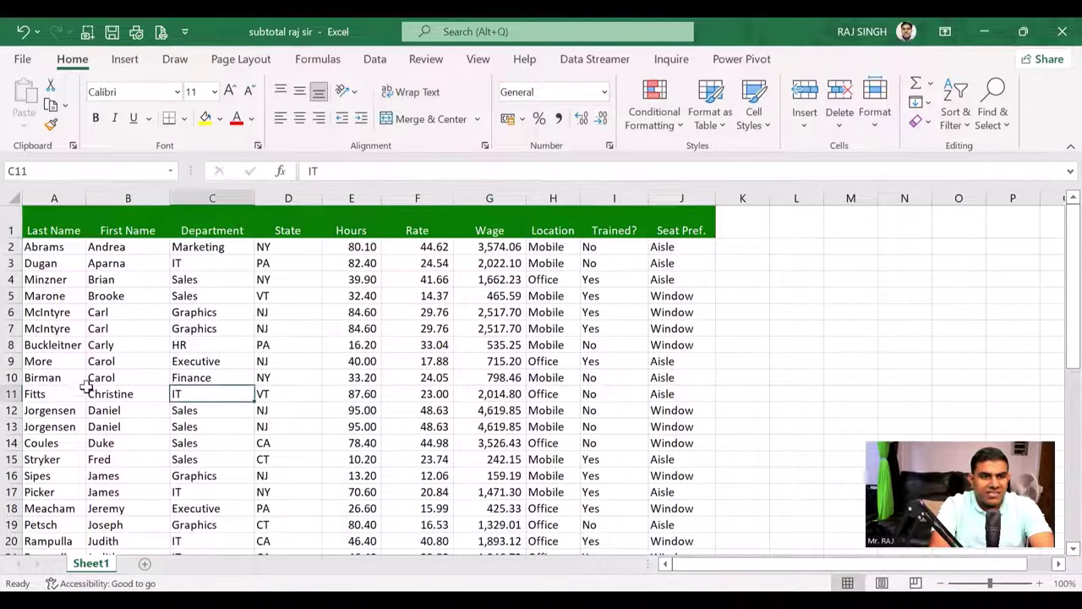
left_click(138, 330)
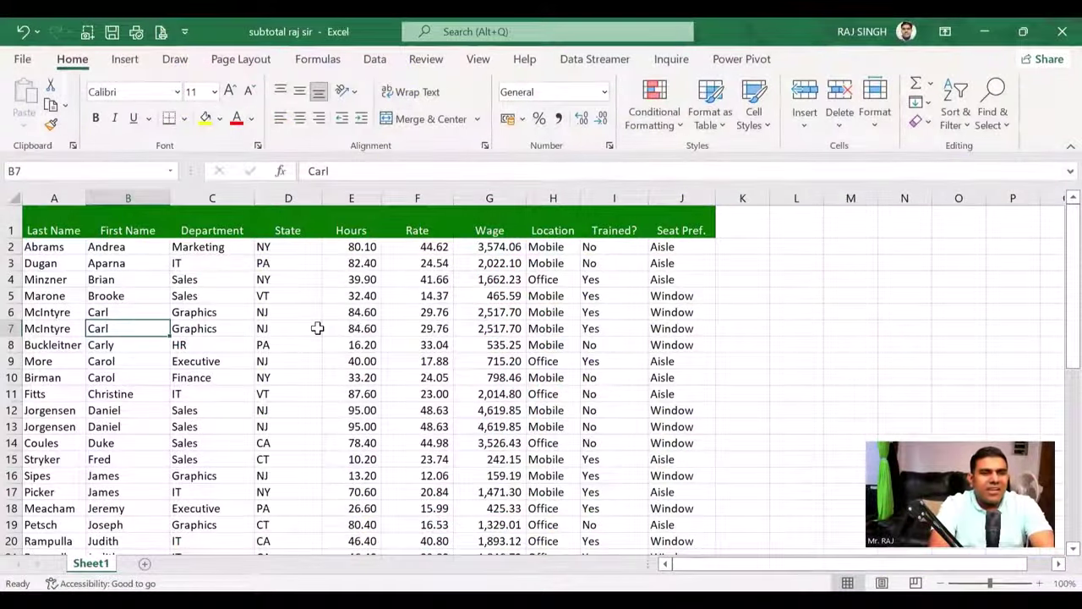
left_click(215, 279)
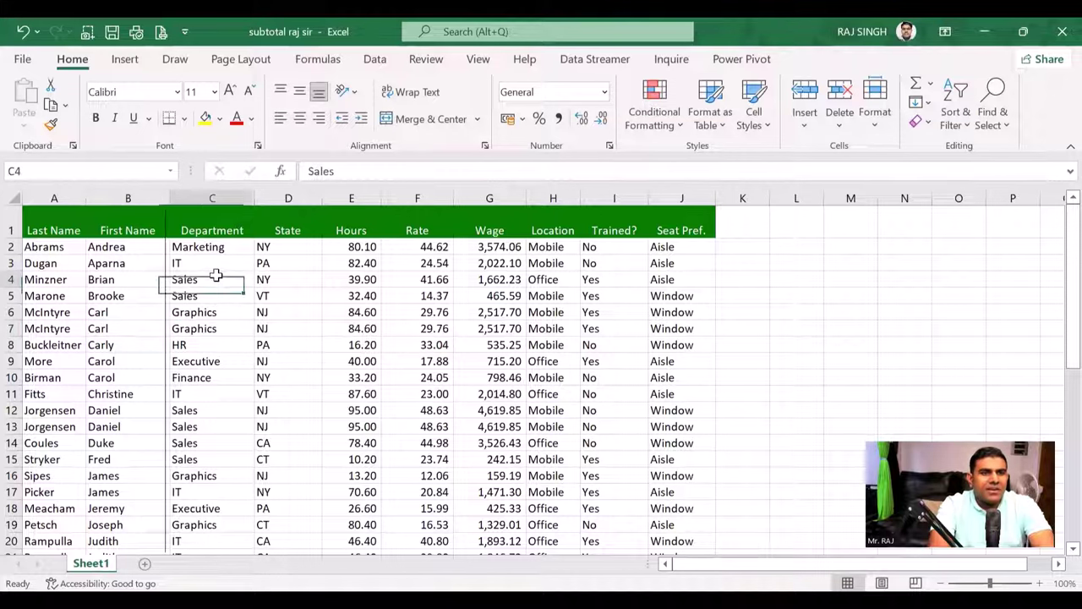
left_click(217, 332)
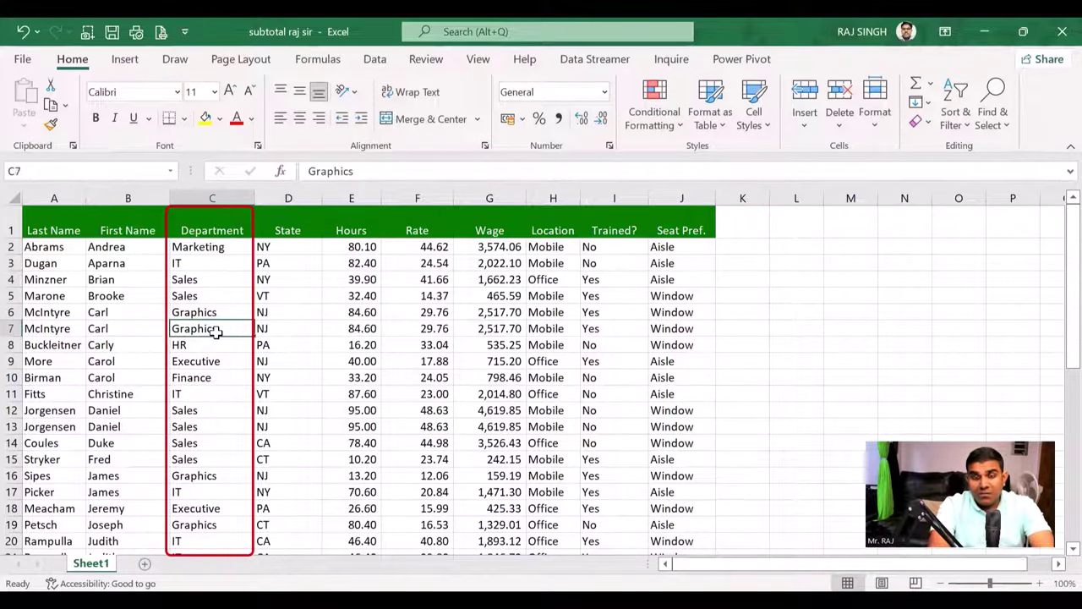
left_click(220, 295)
left_click(225, 361)
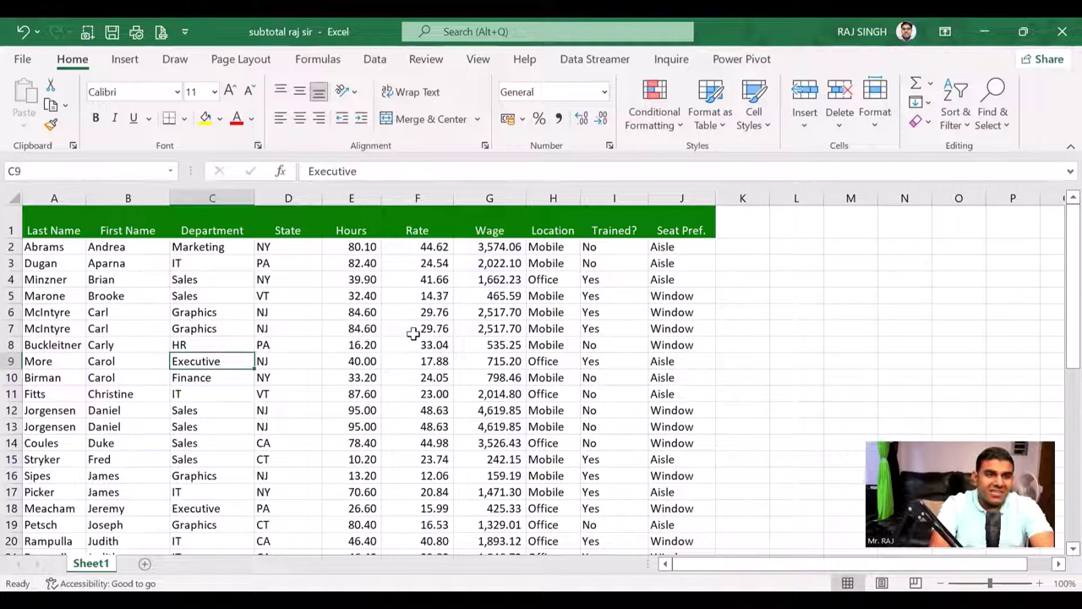
left_click(211, 282)
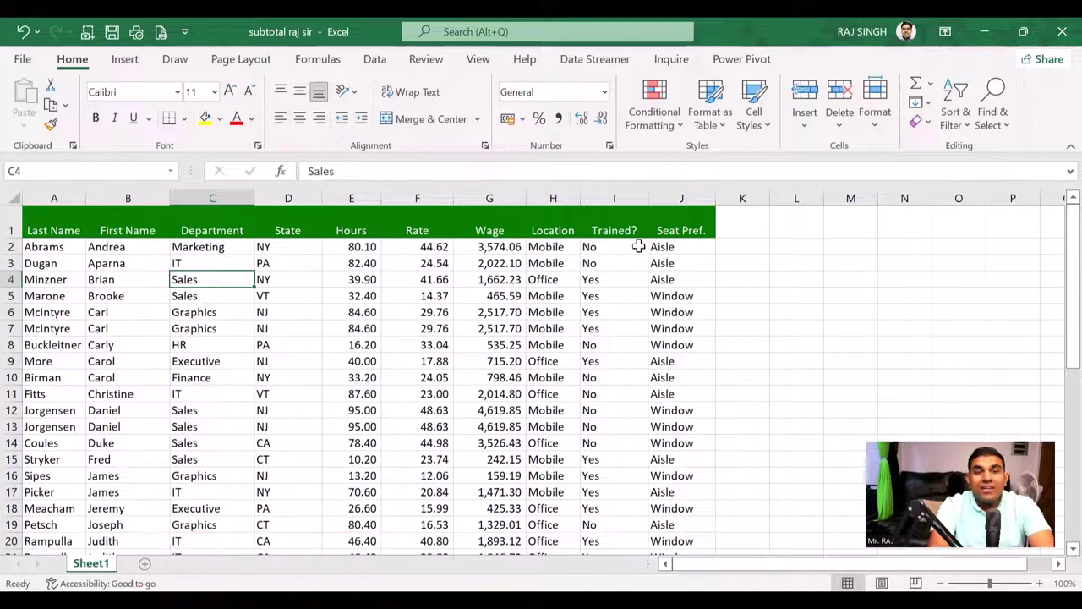
Switch the ribbon to the Data tab to reach the sorting and subtotal tools
left_click(374, 62)
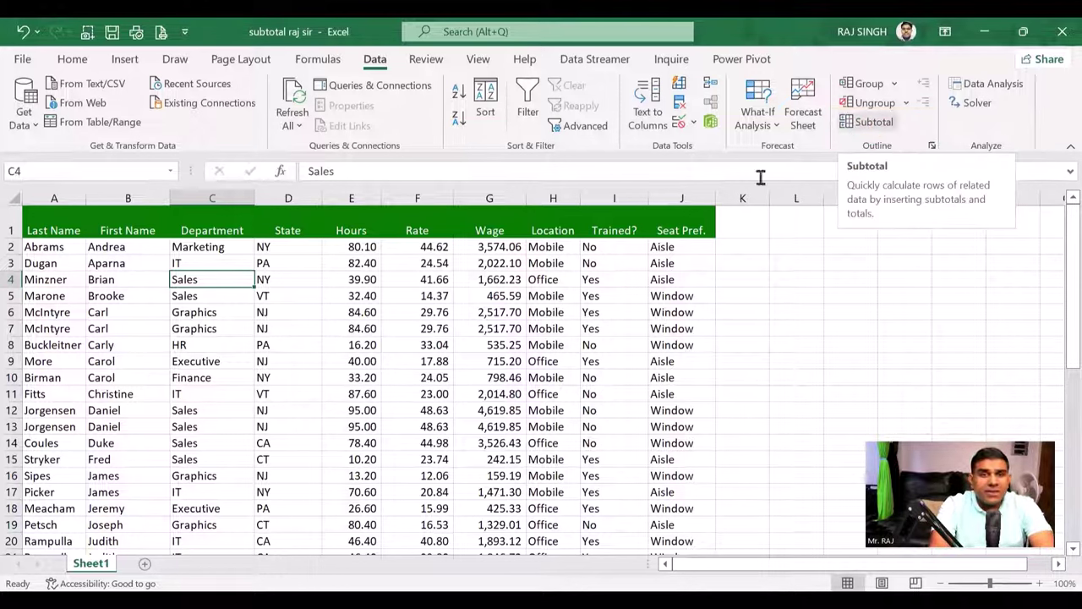
left_click(216, 344)
left_click(222, 328)
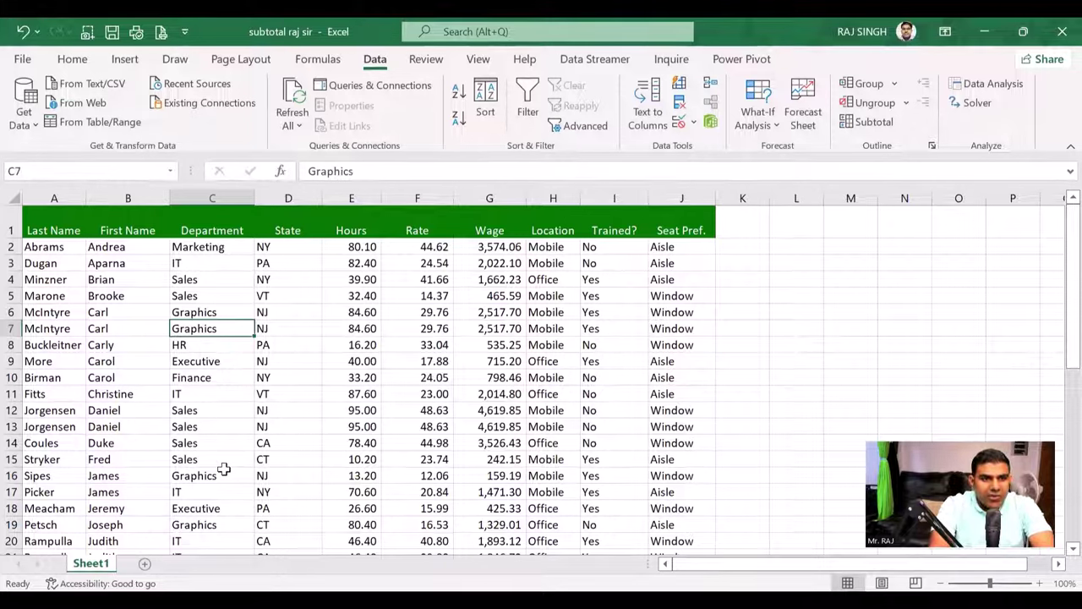
left_click(216, 279)
left_click(212, 330)
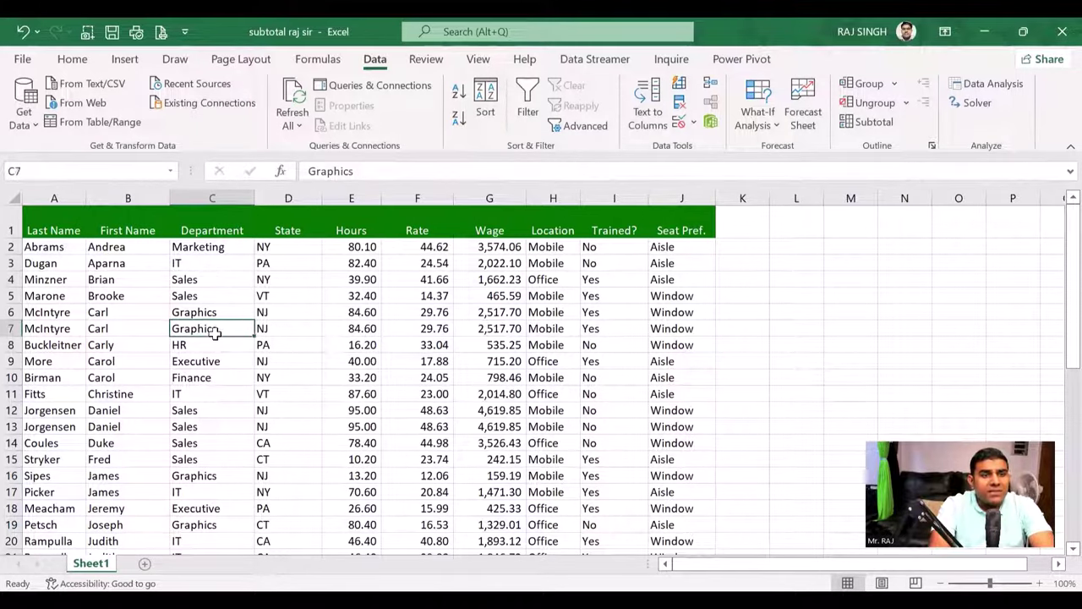
left_click(212, 265)
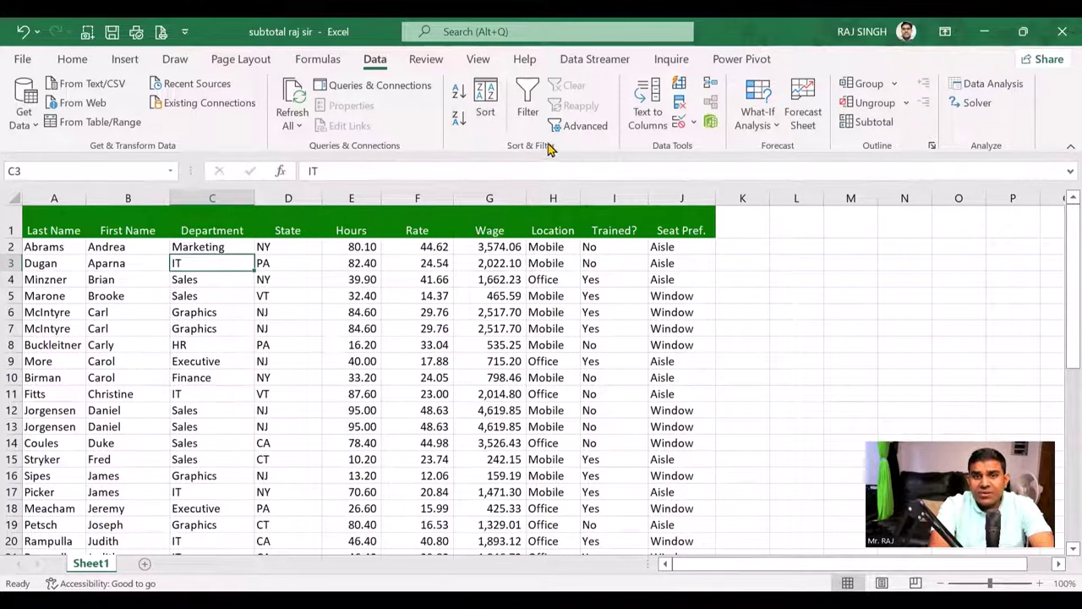
Sort the table A to Z by Department so Executive, Finance, Graphics and HR rows group together
left_click(201, 291)
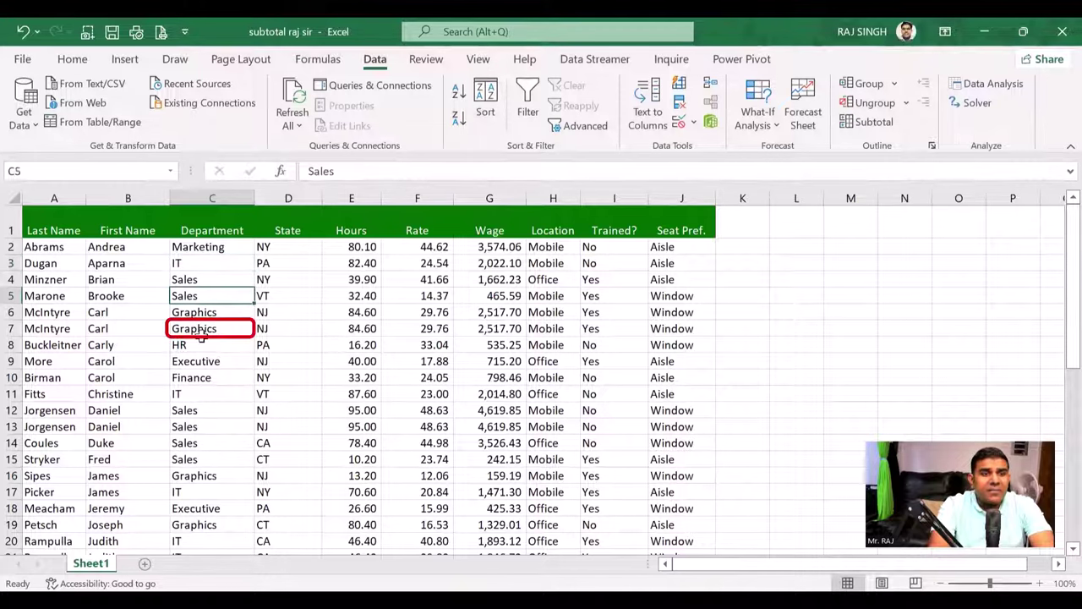
left_click(200, 330)
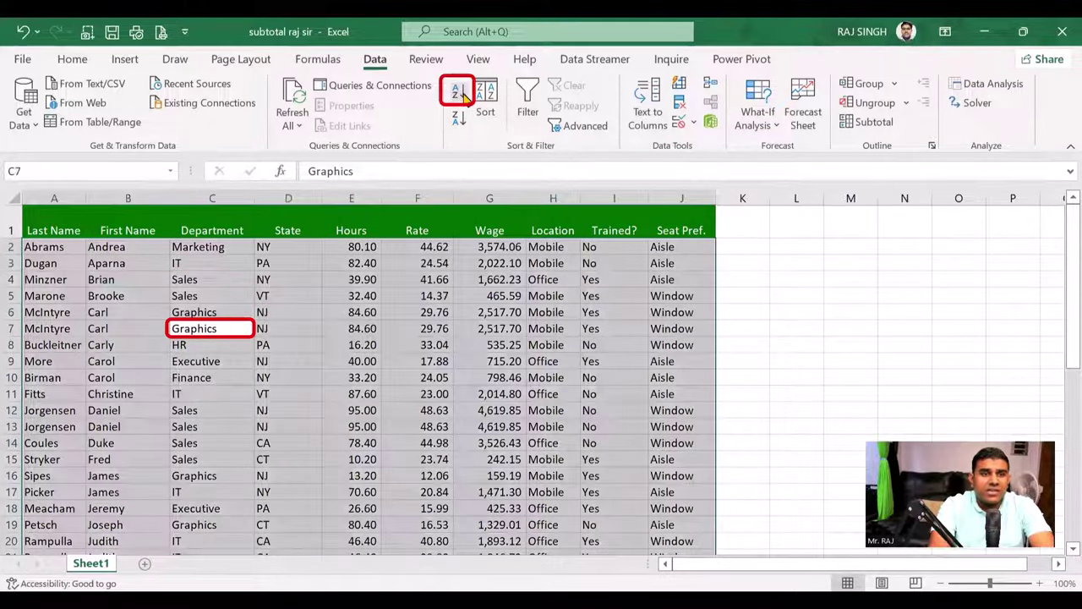
left_click(458, 93)
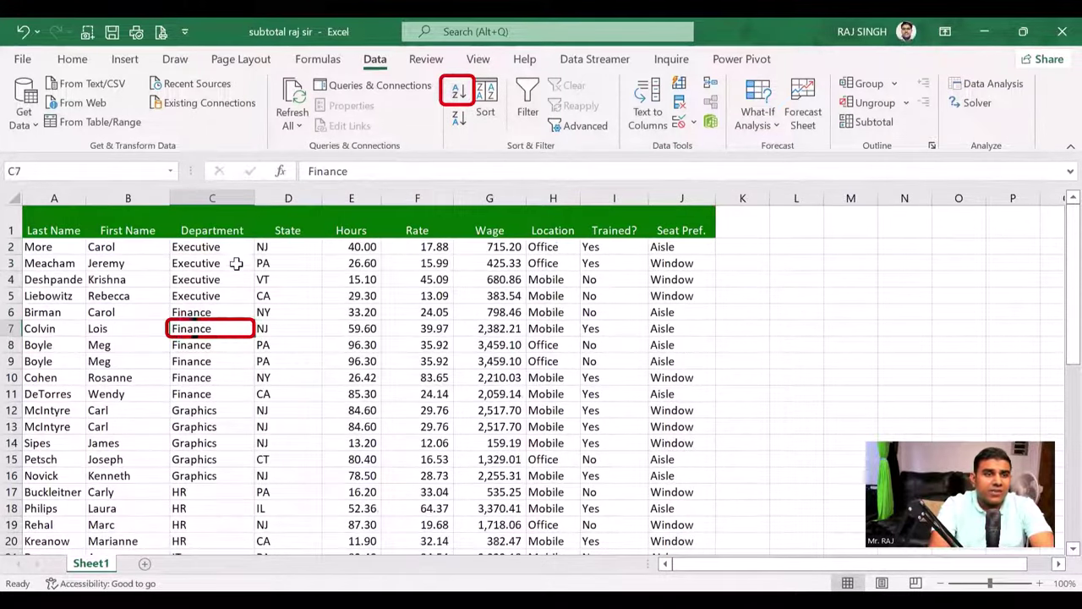
left_click_drag(212, 247, 212, 312)
left_click_drag(203, 426, 206, 476)
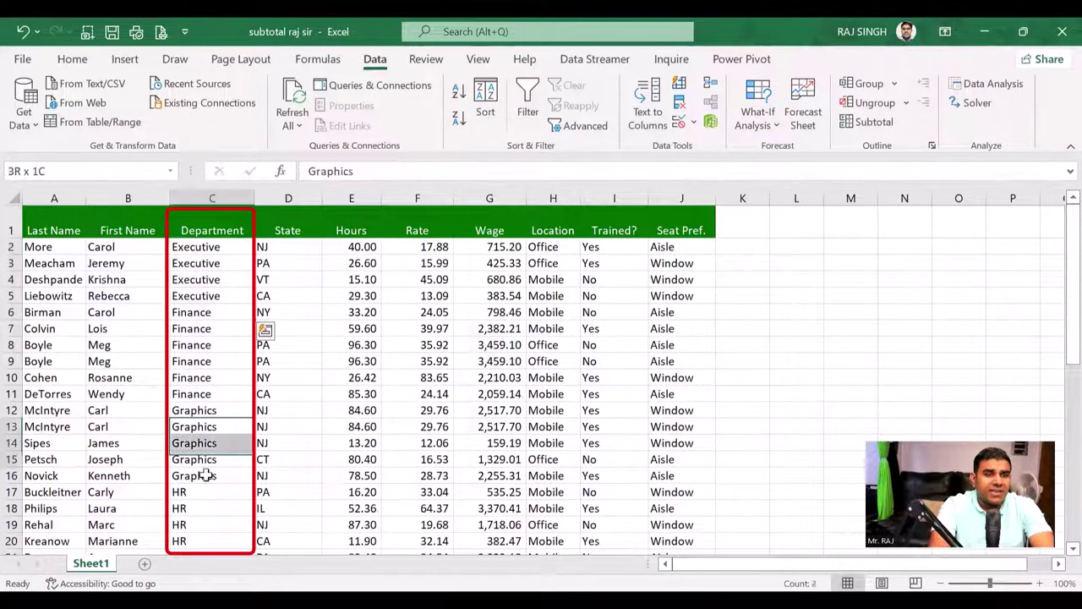
left_click(212, 345)
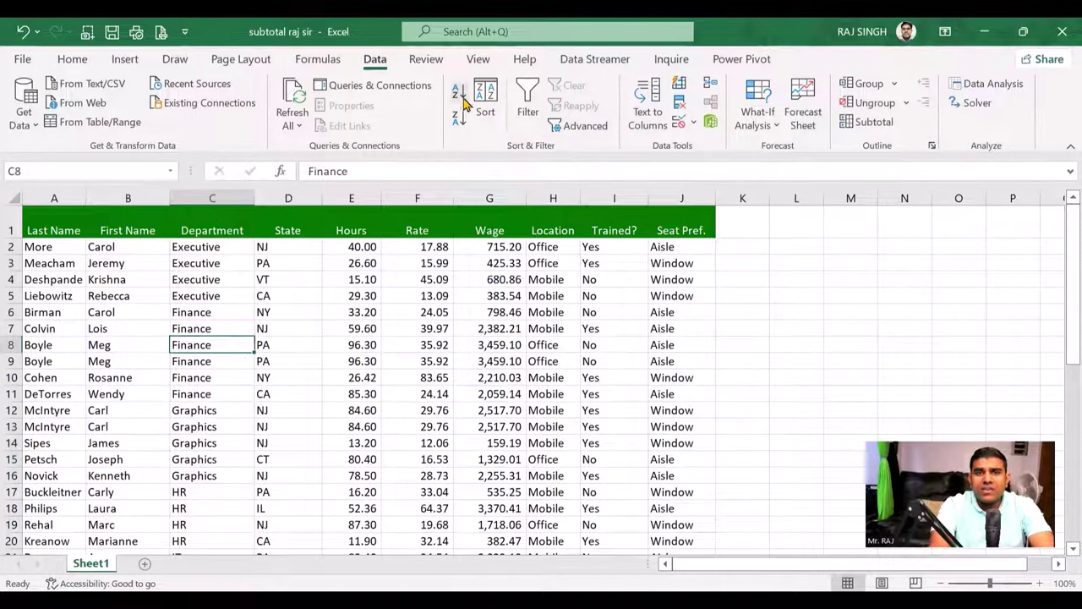
left_click(204, 312)
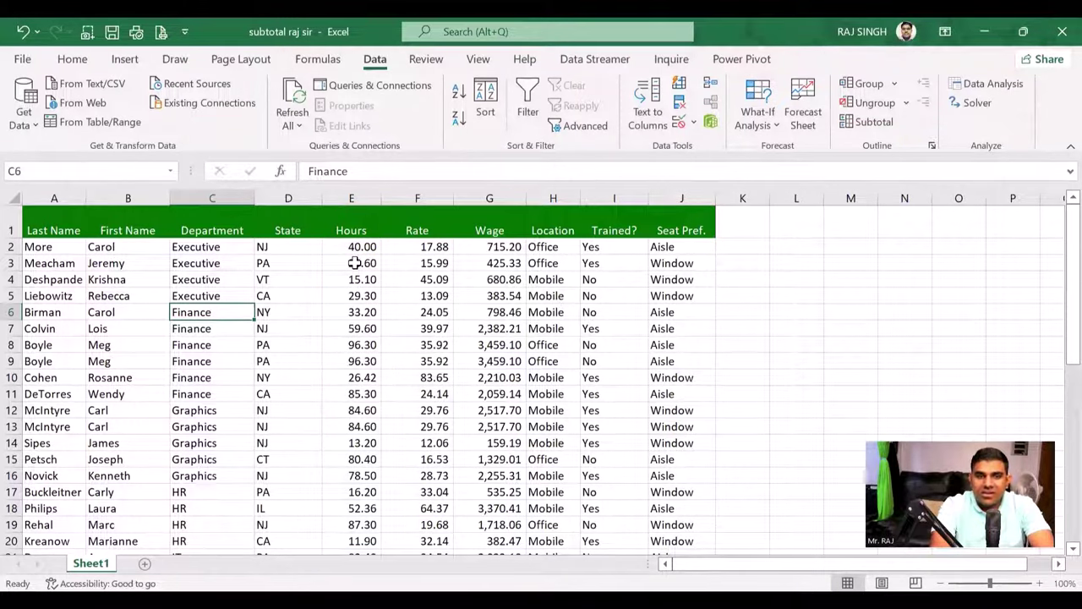
Select the whole employee table, headings included, with Ctrl+A from a cell inside it
left_click(241, 290)
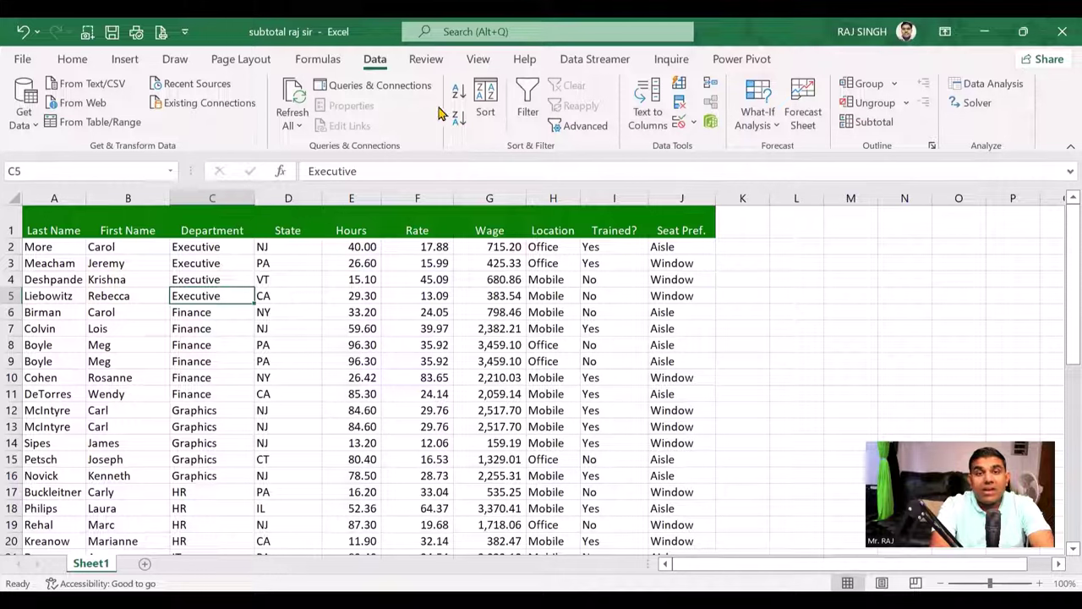
left_click(210, 267)
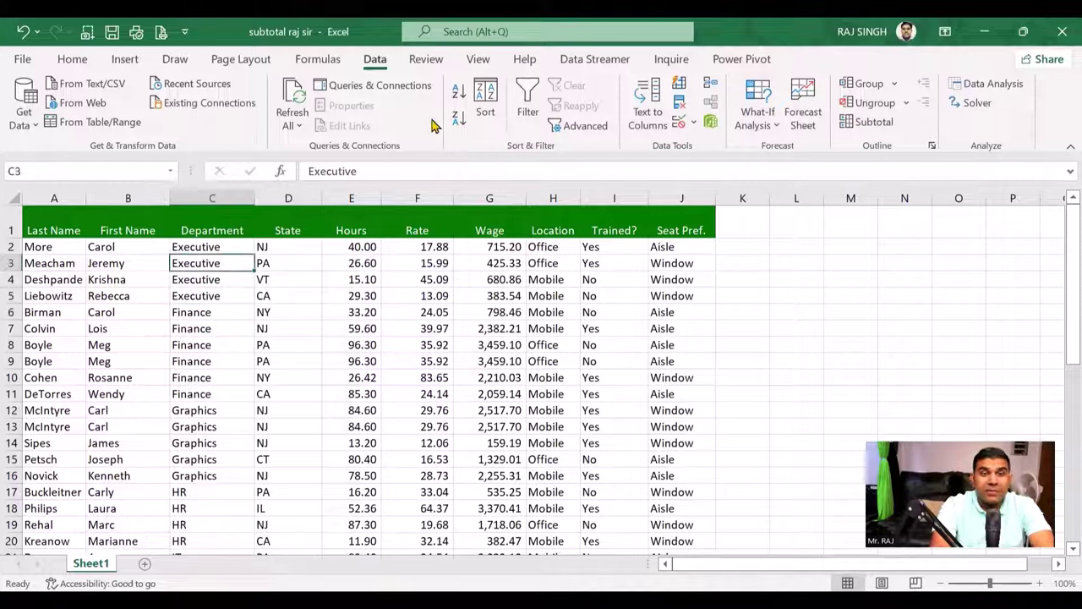
left_click(211, 312)
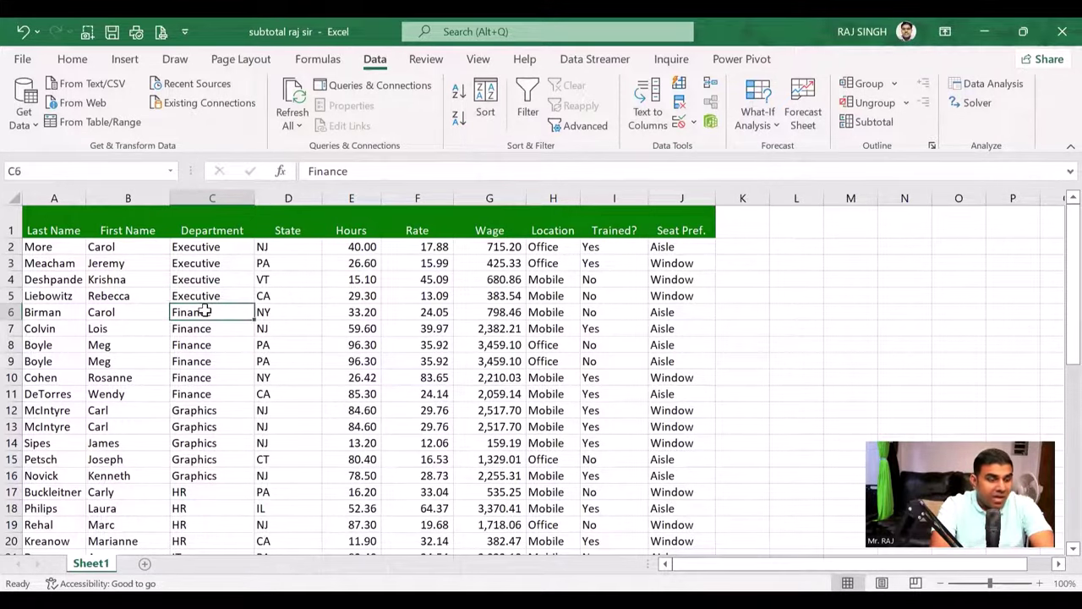
key("ctrl+a")
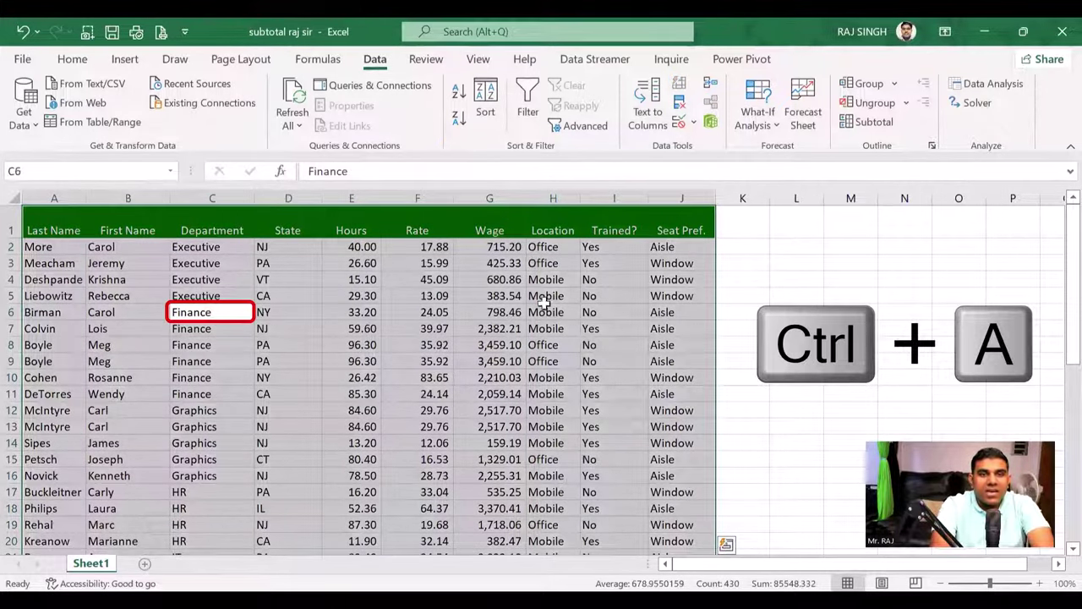
left_click(854, 283)
key("ctrl+a")
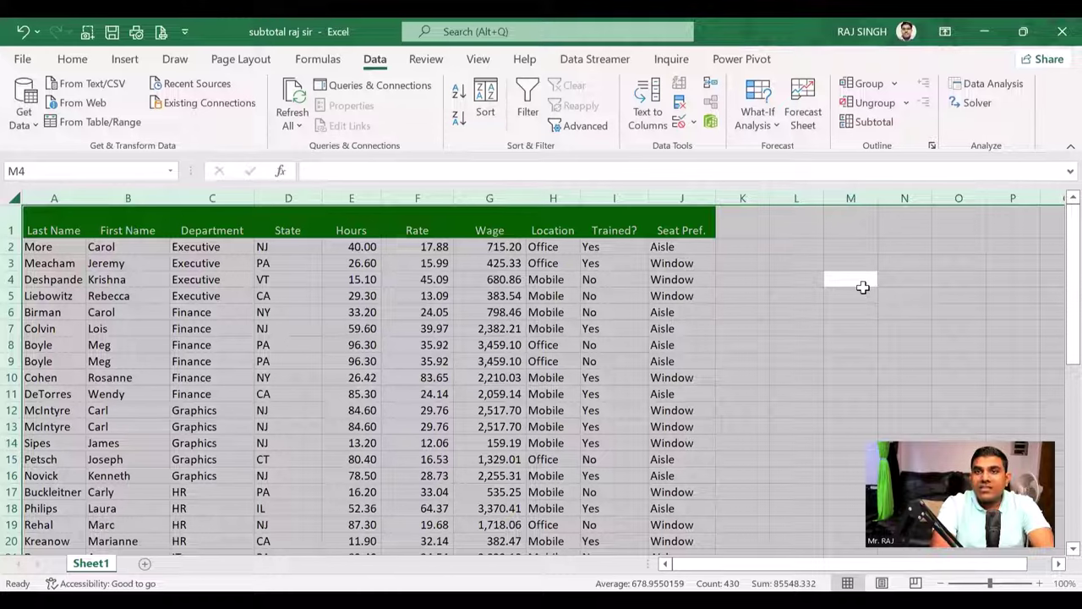
left_click(292, 344)
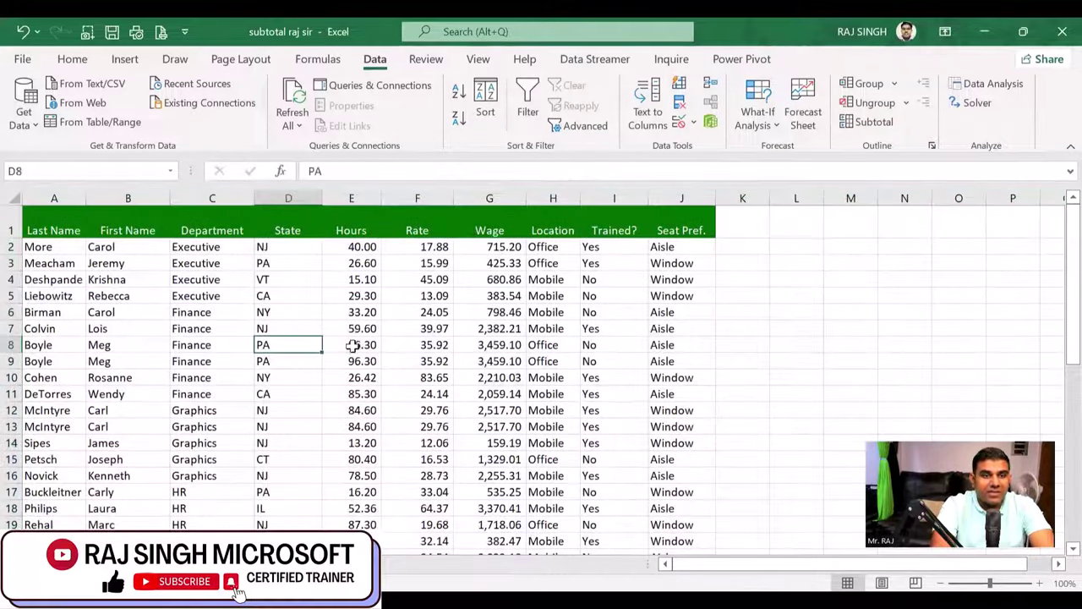
key("ctrl+a")
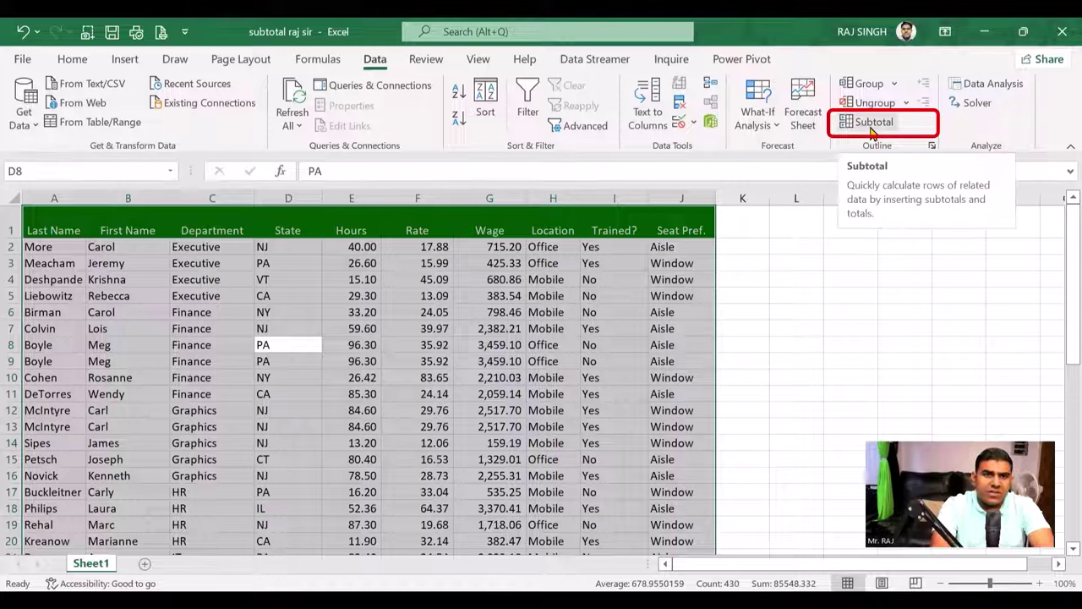
Add Sum subtotals of Hours at each change in Department, with Seat Pref. unchecked
left_click(871, 129)
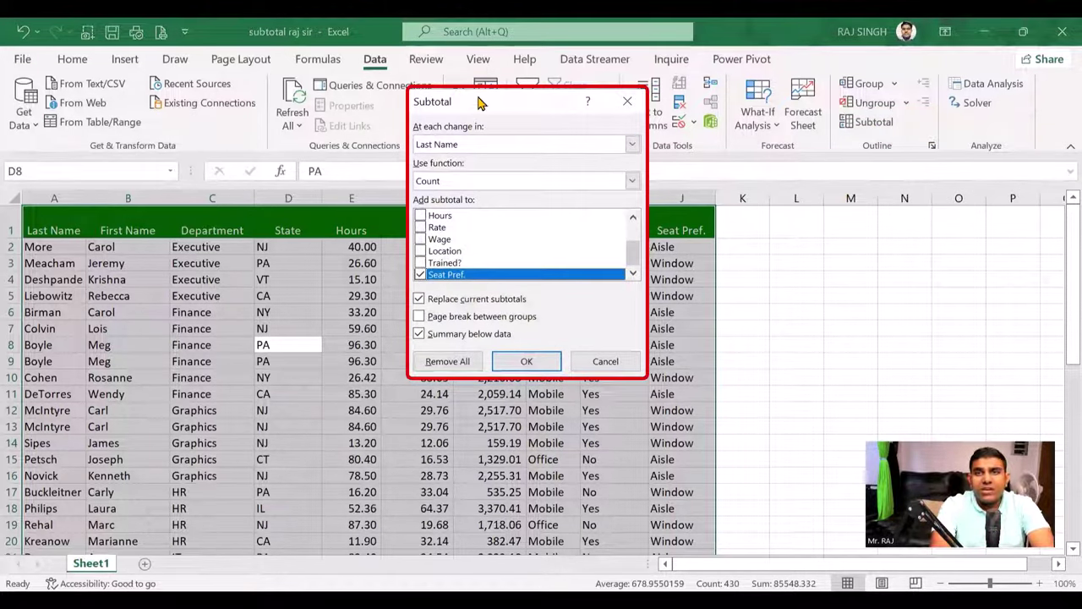
left_click_drag(478, 102, 474, 174)
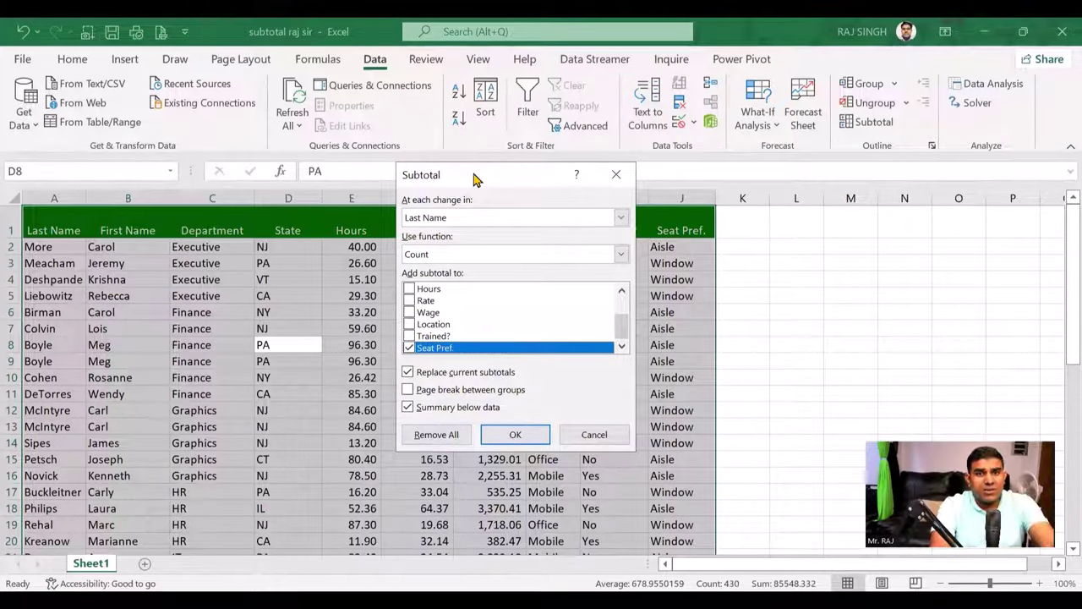
left_click(433, 218)
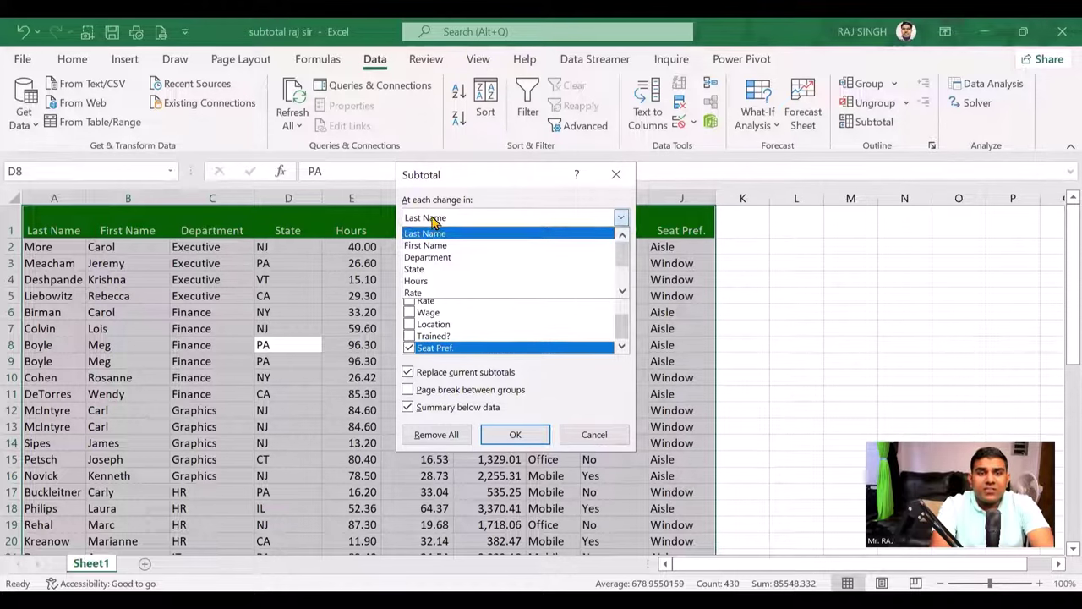
left_click(431, 257)
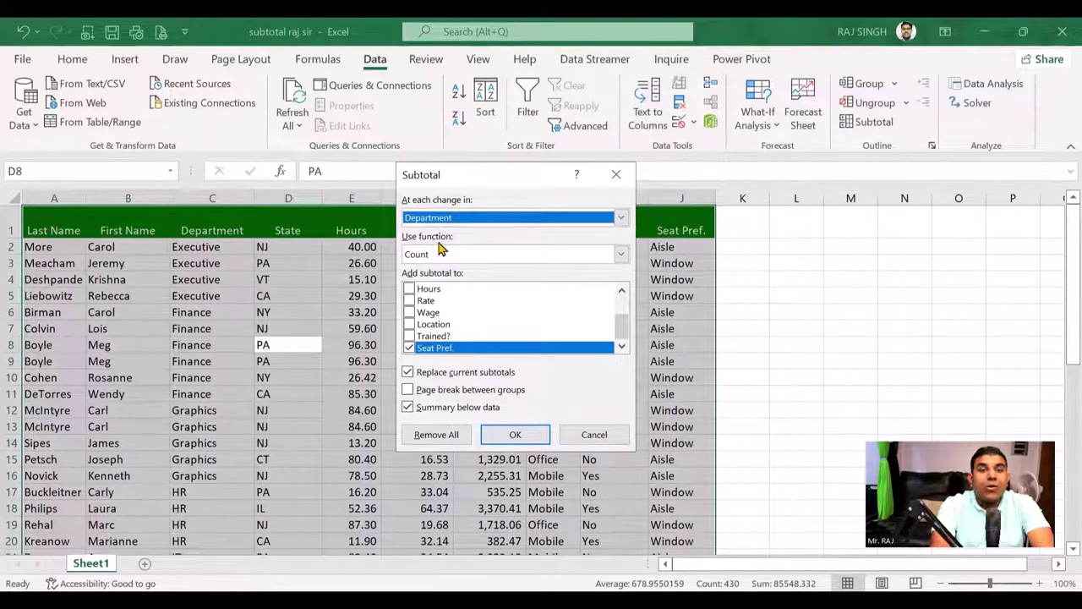
left_click(443, 253)
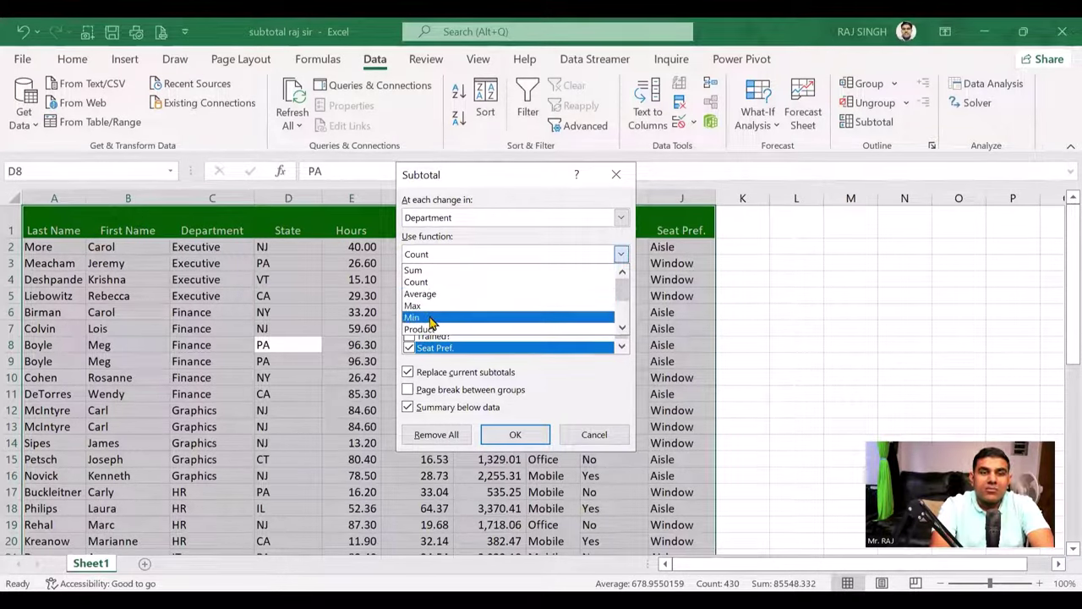
left_click(425, 272)
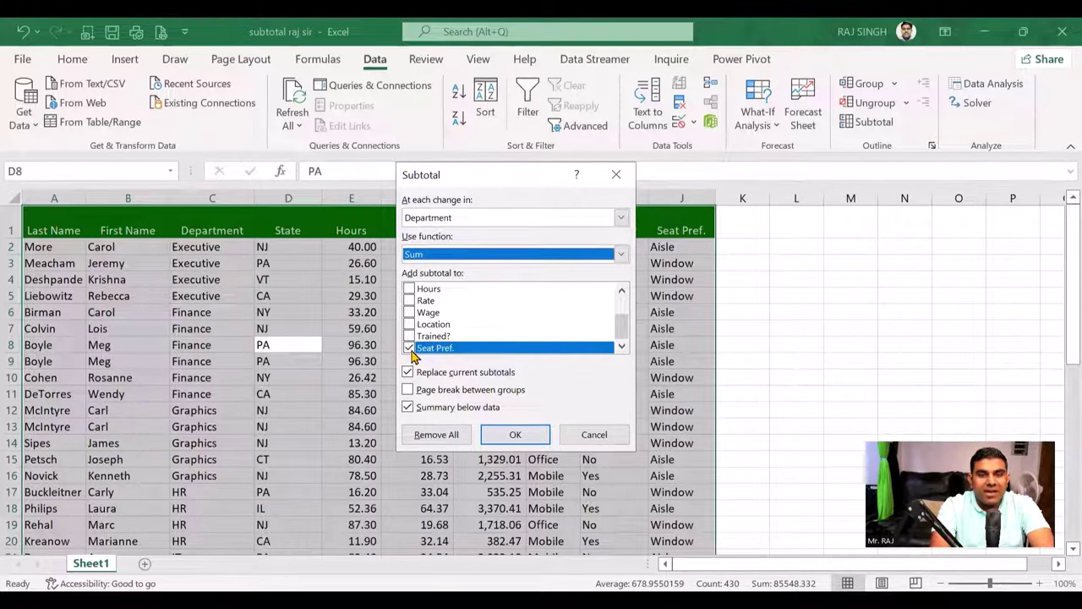
left_click(410, 348)
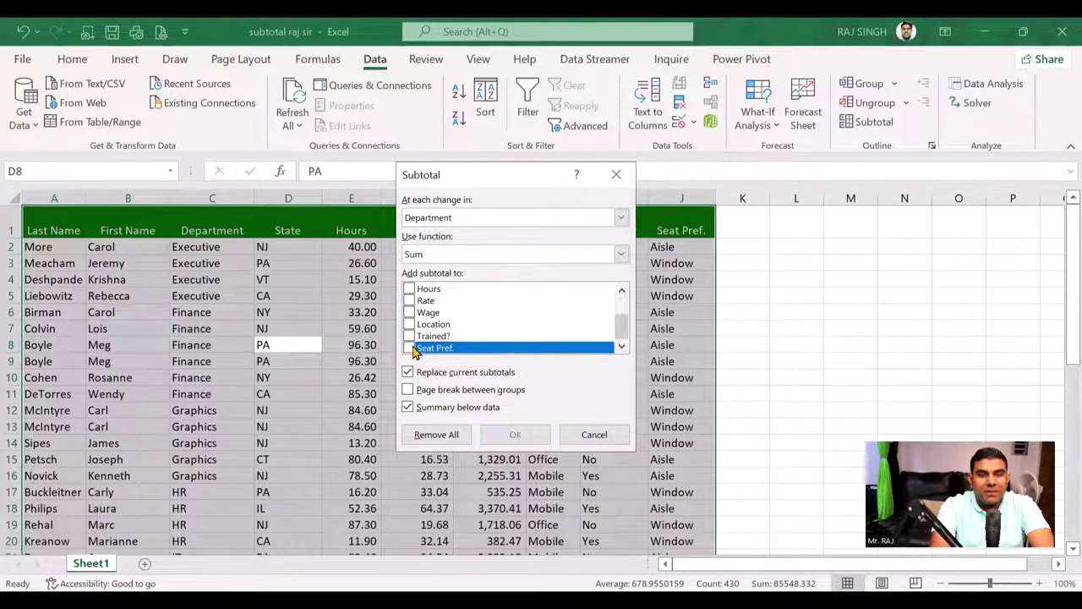
left_click(410, 289)
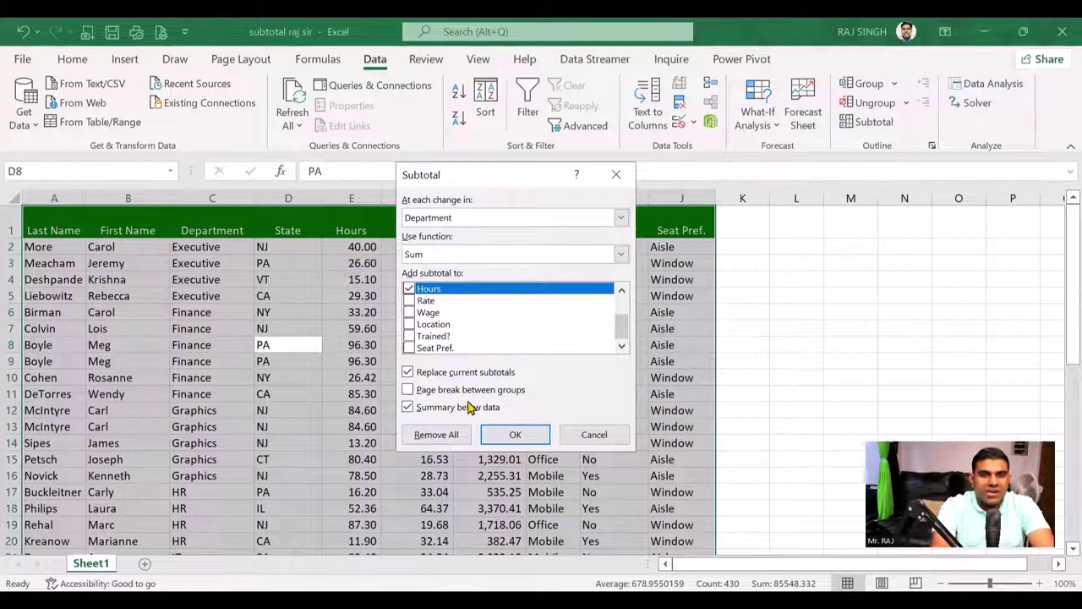
left_click(513, 440)
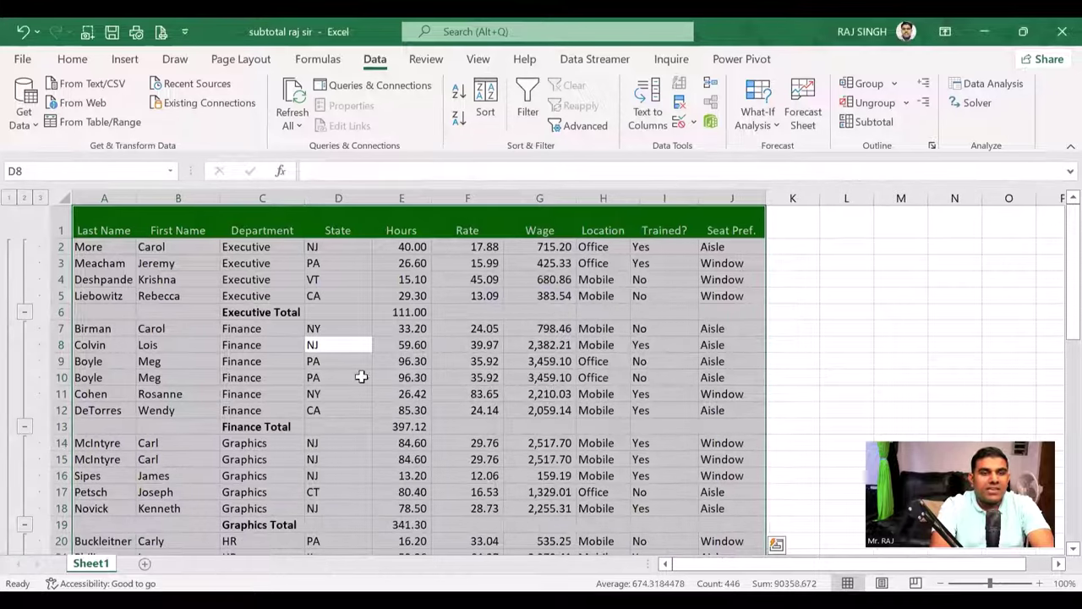
left_click(355, 377)
left_click_drag(235, 312, 402, 311)
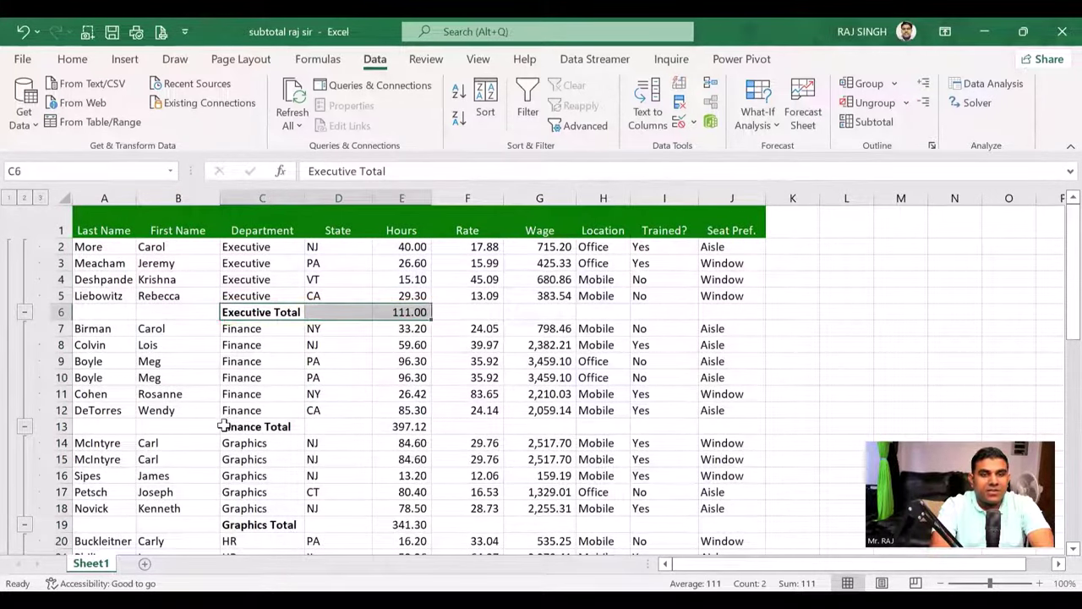
left_click_drag(227, 426, 410, 426)
scroll(412, 427, "down", 2)
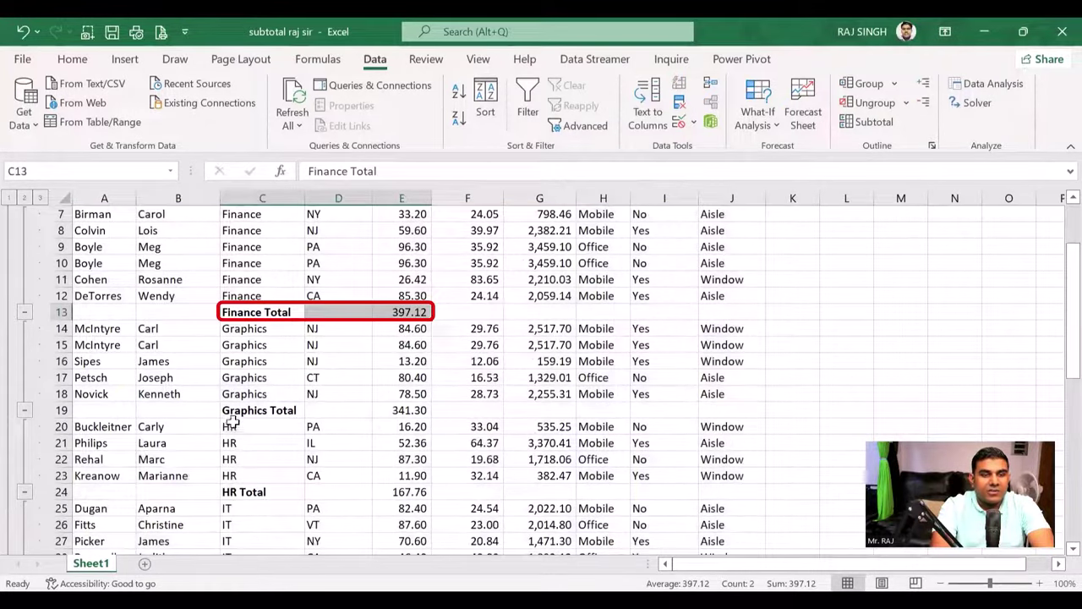
left_click_drag(229, 410, 411, 410)
scroll(412, 410, "down", 1)
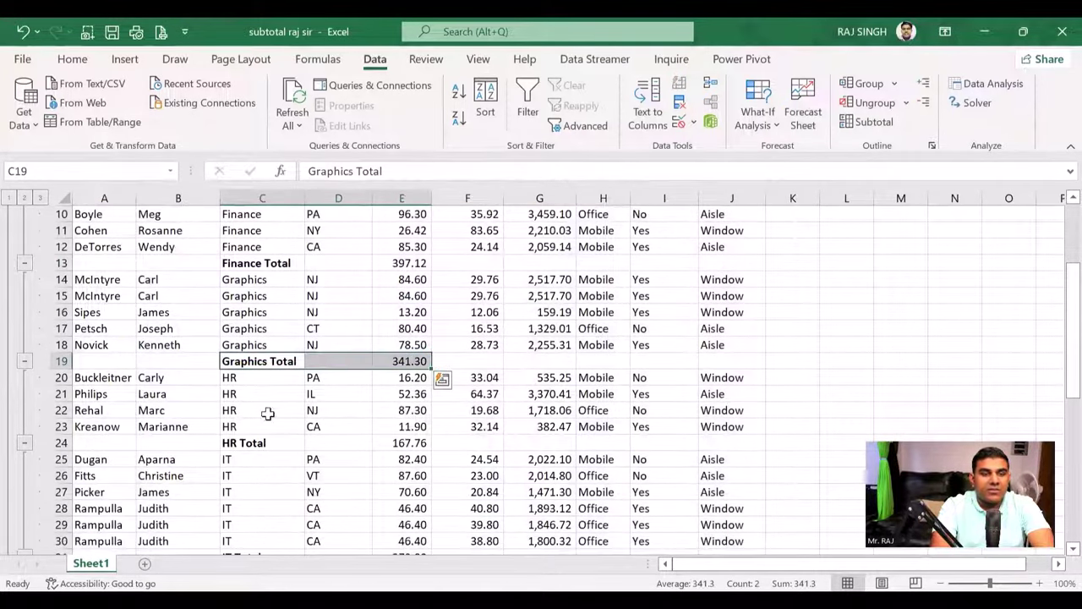
left_click_drag(228, 442, 410, 442)
scroll(410, 440, "down", 2)
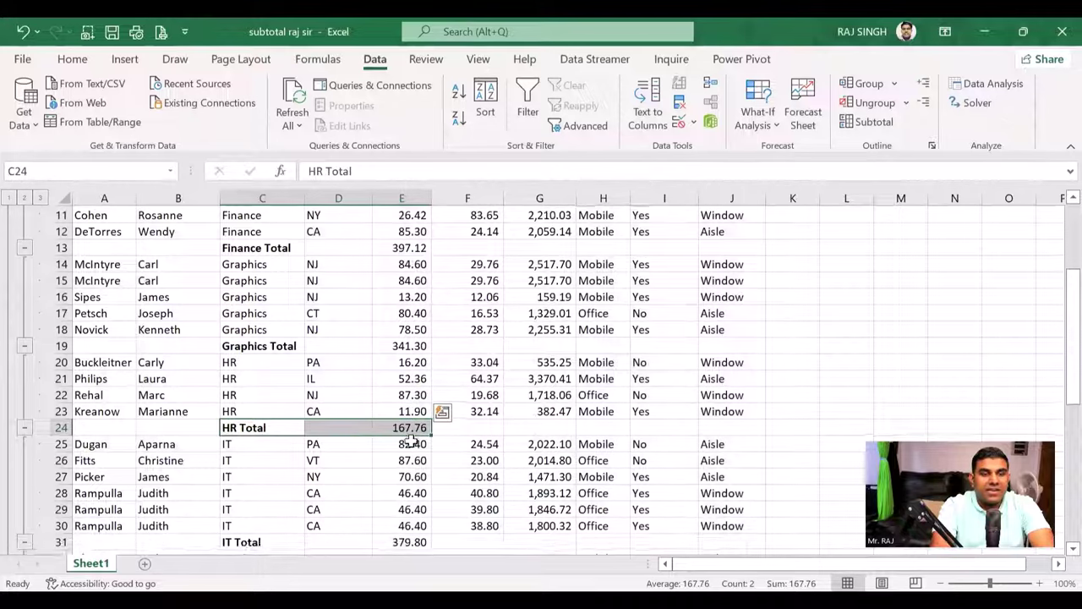
left_click_drag(228, 458, 411, 459)
scroll(412, 458, "down", 3)
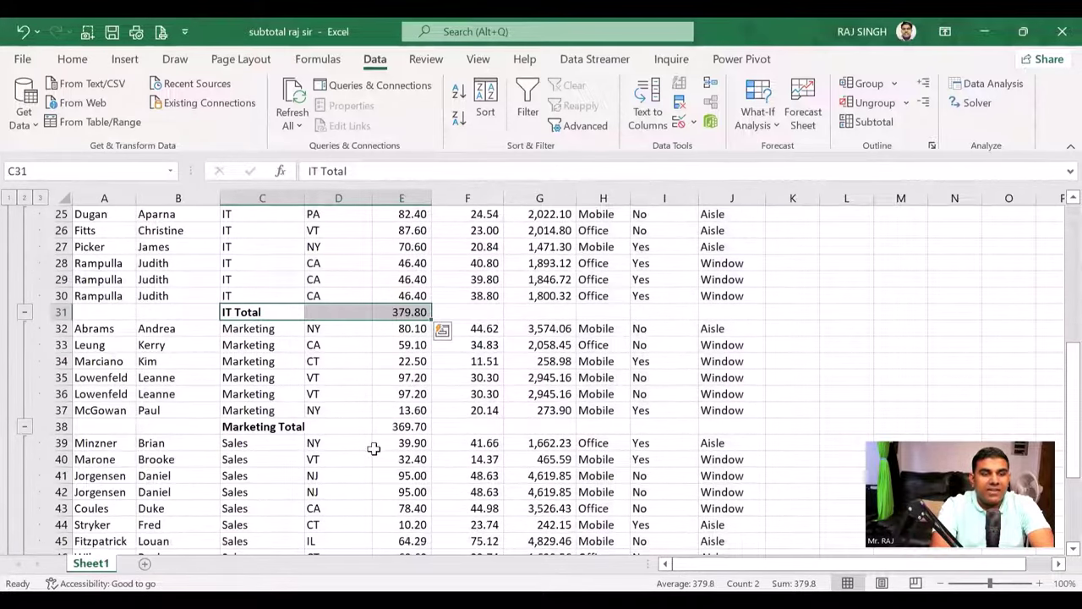
left_click_drag(229, 426, 414, 426)
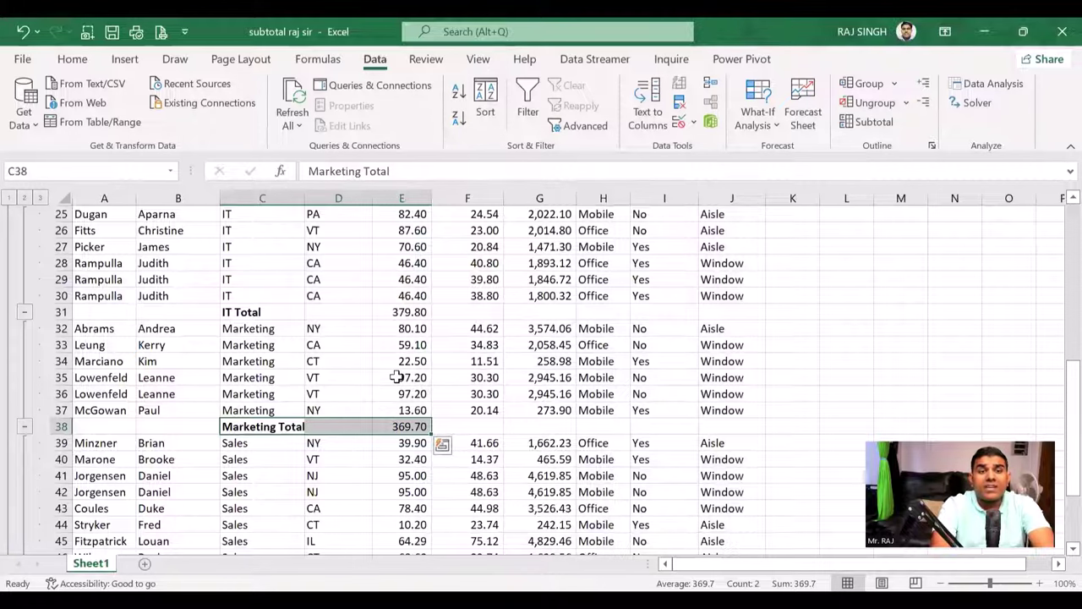
scroll(375, 383, "up", 6)
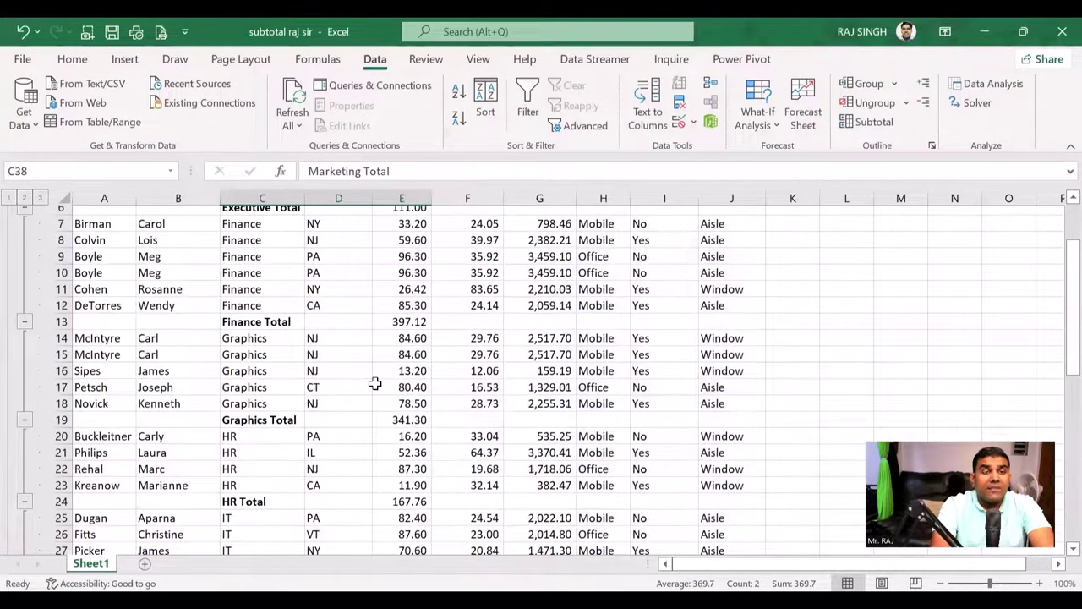
scroll(374, 383, "up", 2)
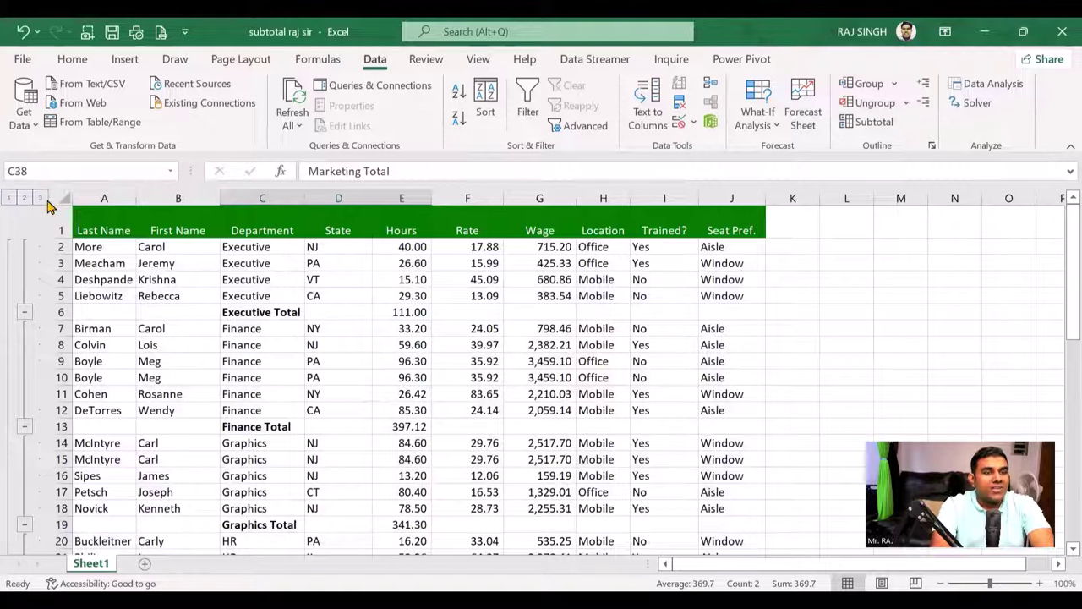
left_click(9, 201)
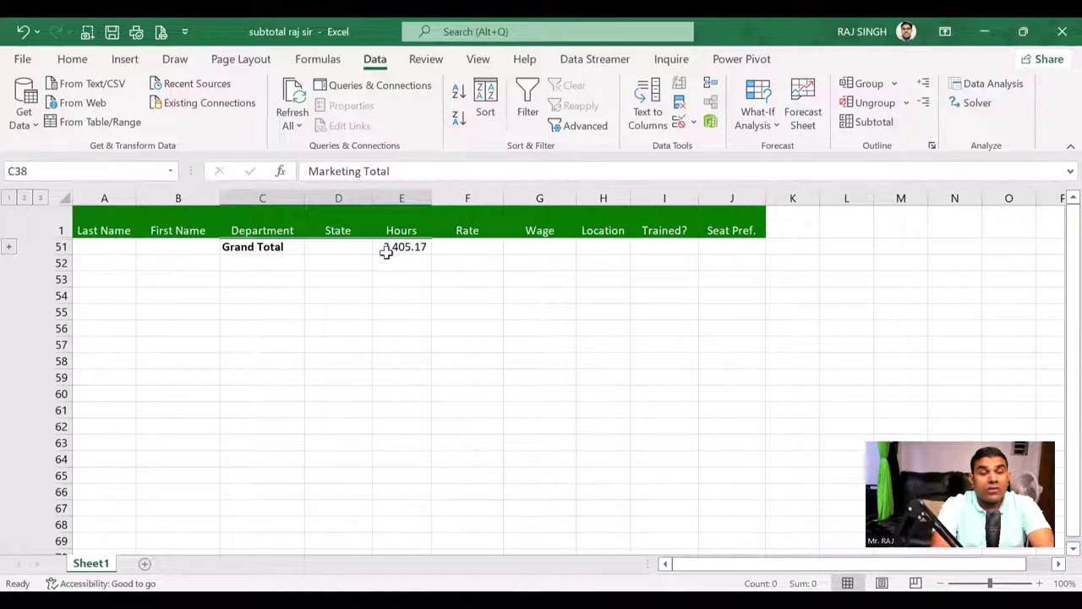
left_click(25, 200)
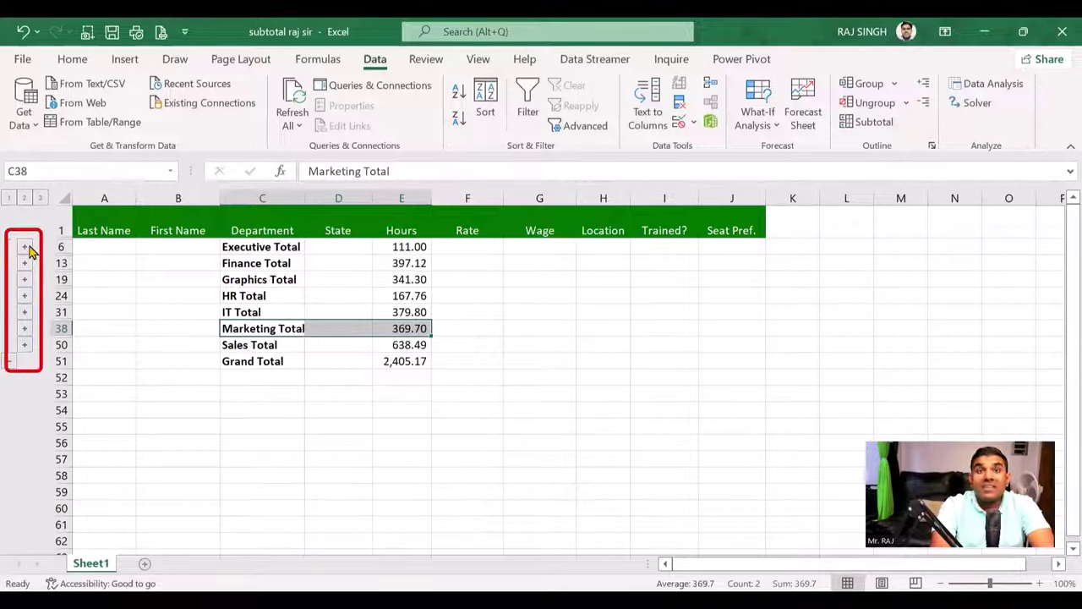
left_click(25, 246)
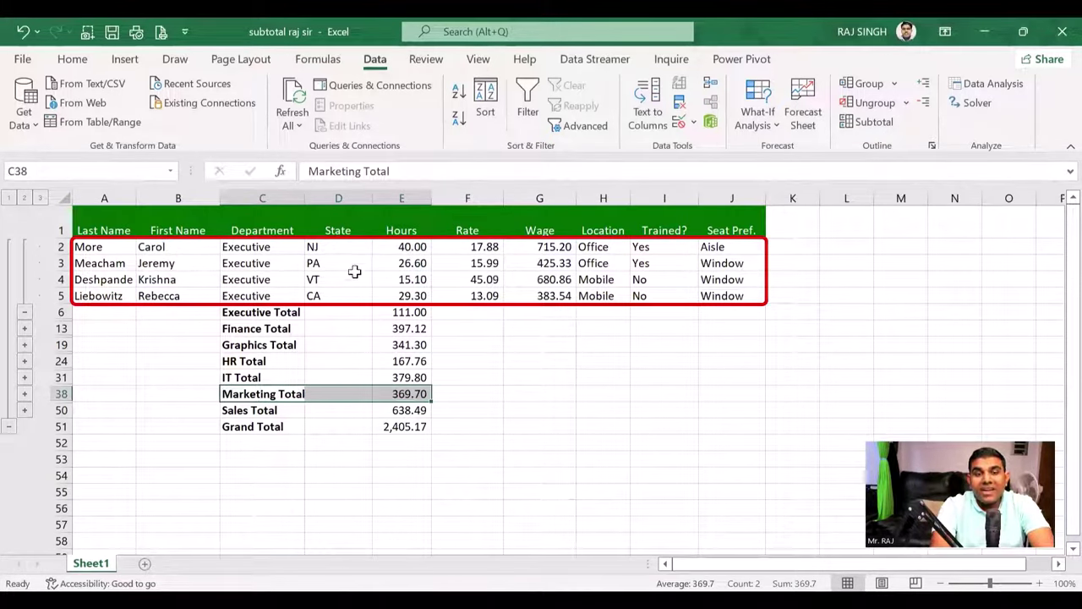
left_click(24, 312)
left_click(24, 263)
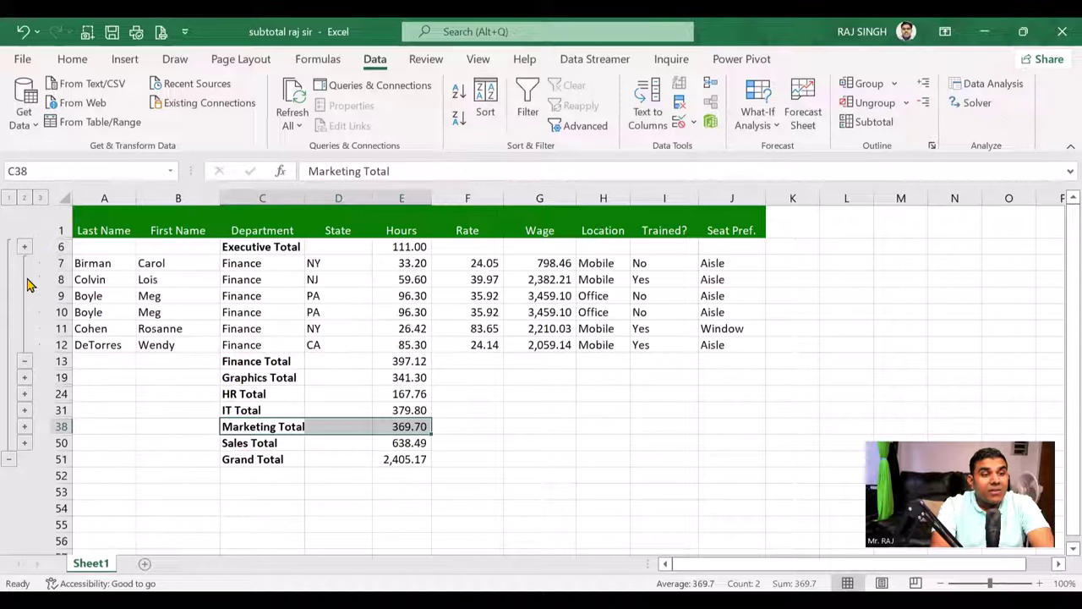
left_click(24, 361)
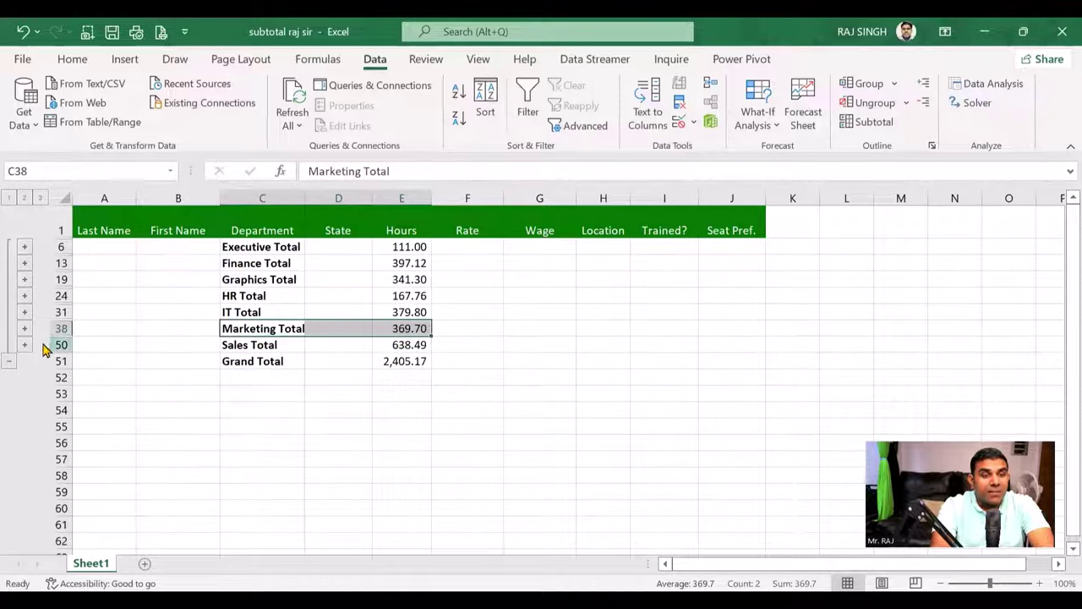
left_click(25, 328)
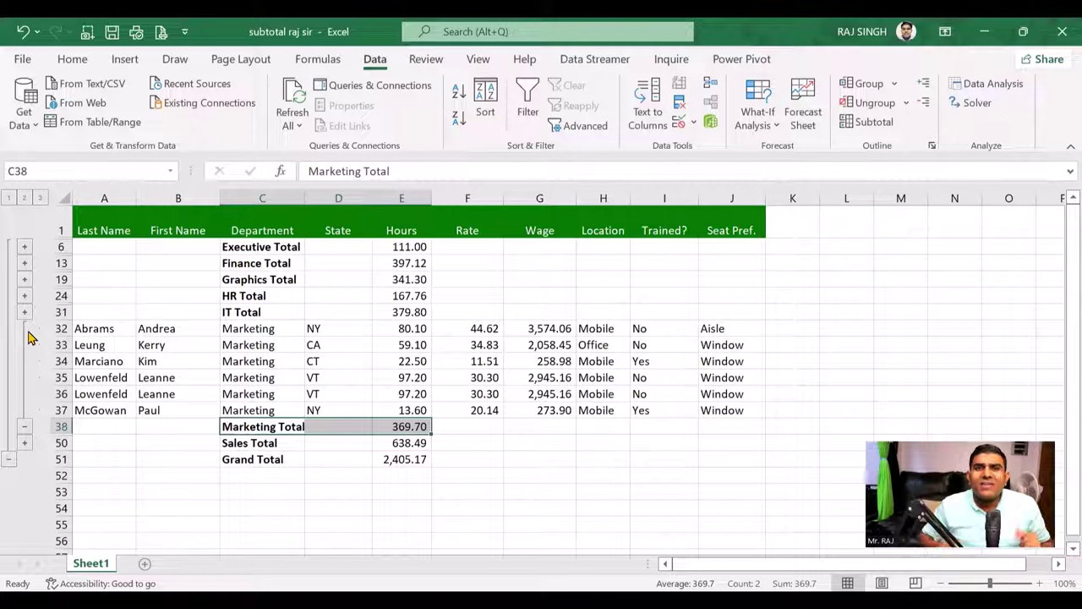
left_click(24, 430)
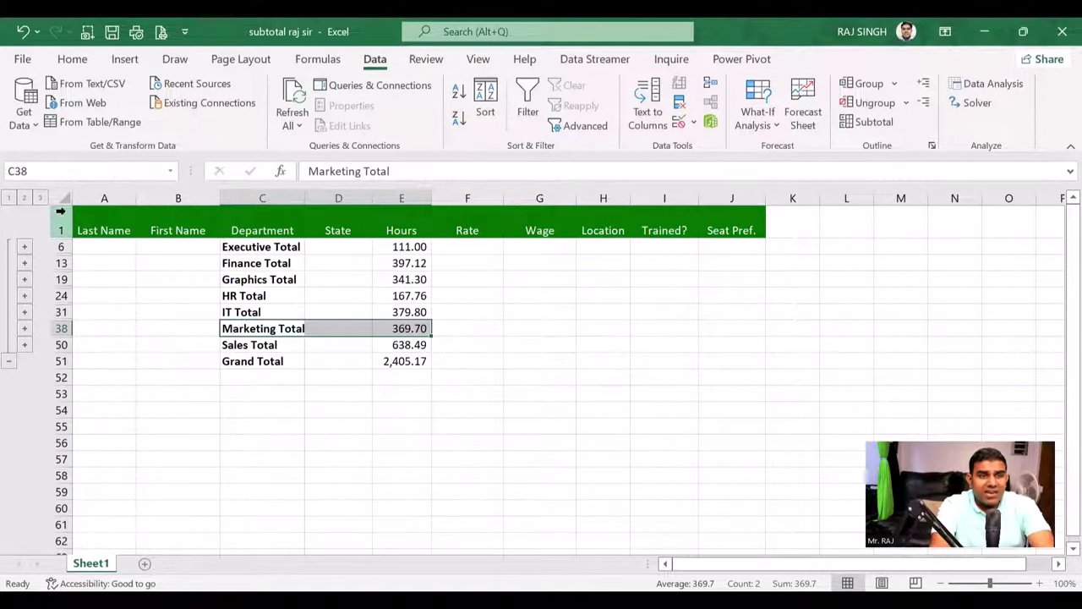
left_click(8, 200)
left_click(25, 200)
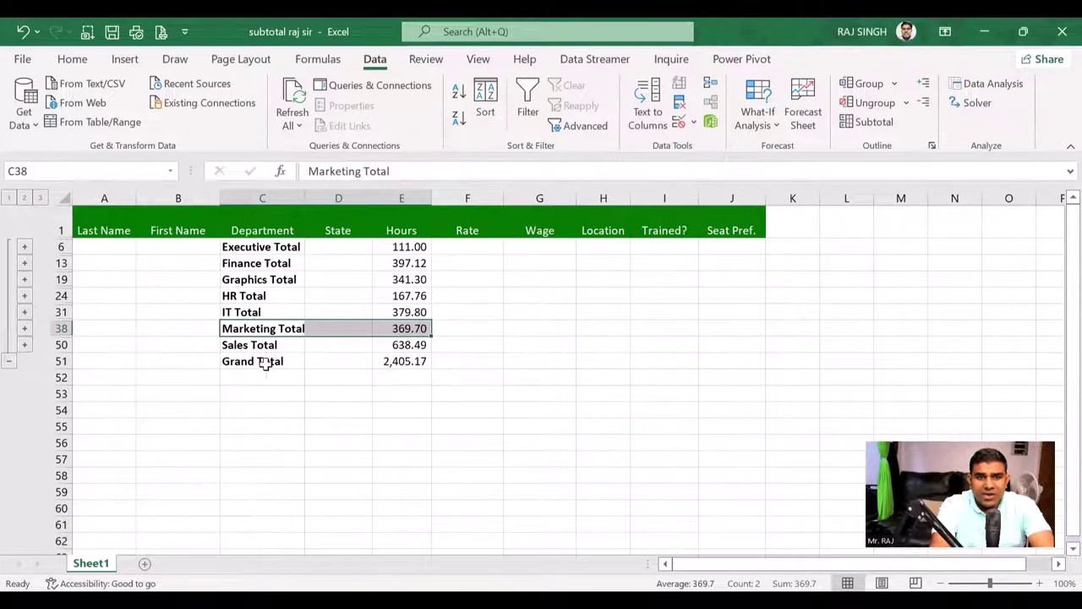
left_click(40, 198)
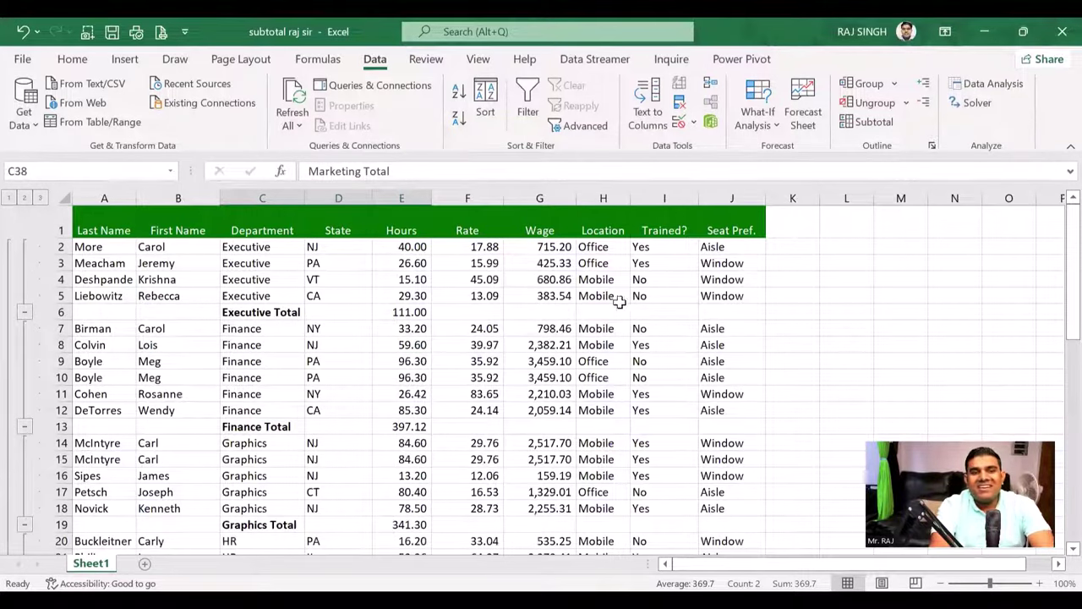
Select the entire subtotalled table with Ctrl+A from a cell inside it
left_click(427, 377)
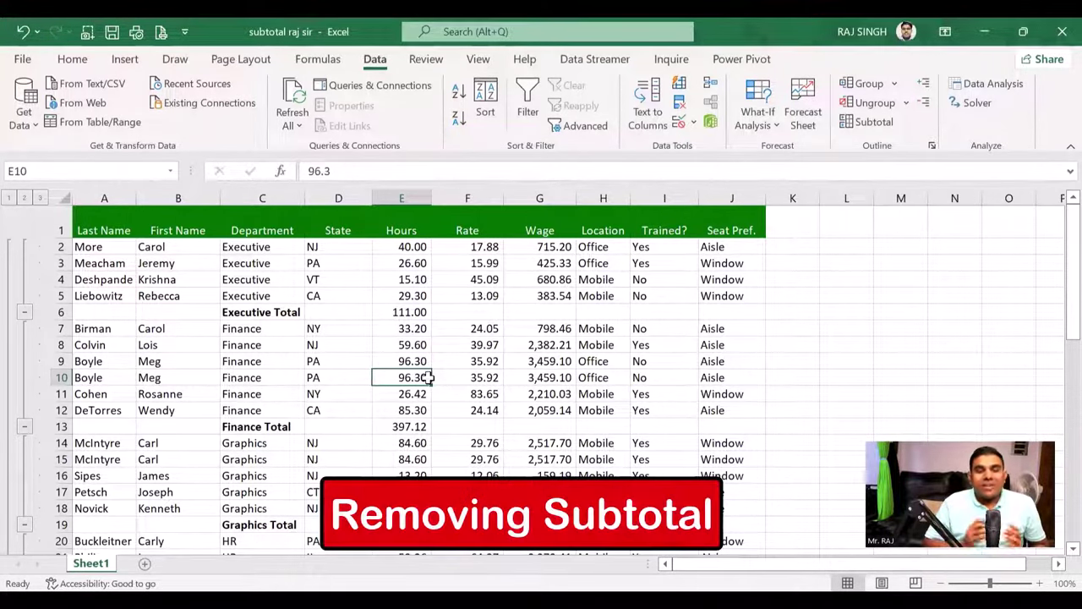
left_click(342, 310)
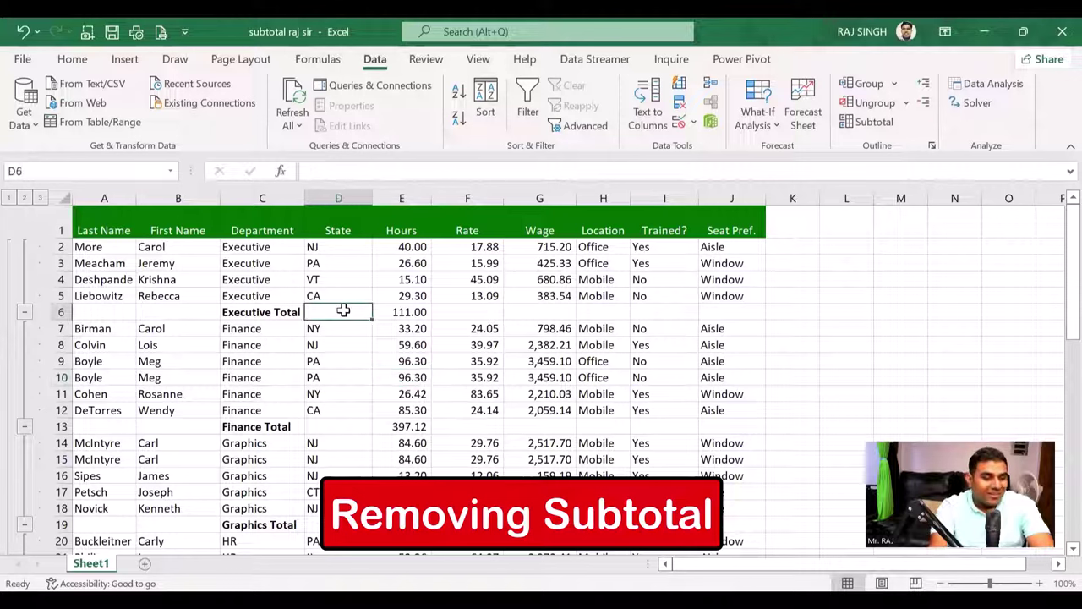
key("ctrl+a")
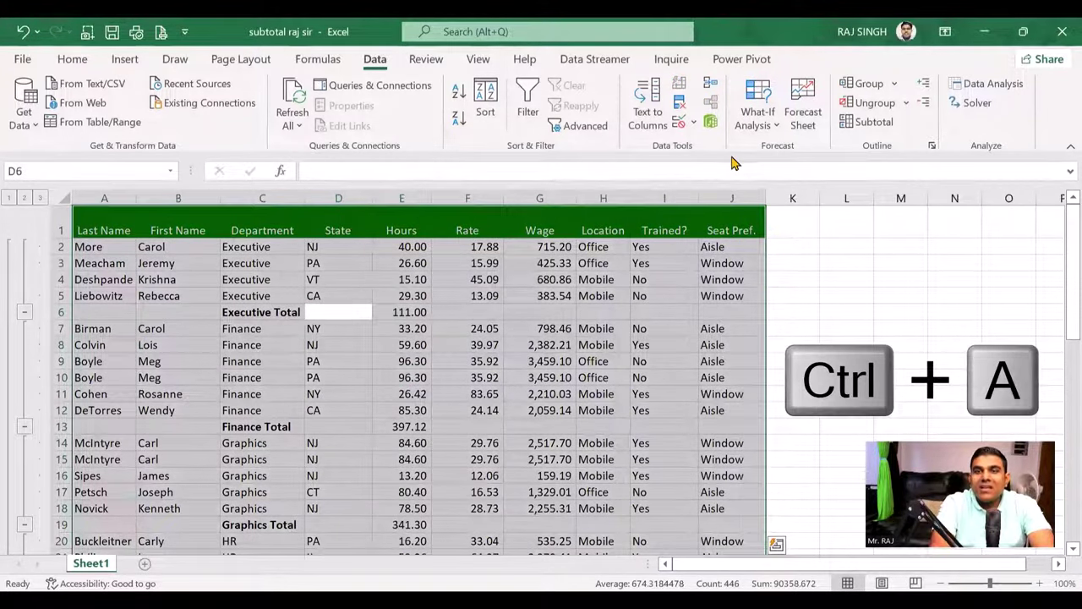
Use Remove All in the Subtotal dialog, then click a cell to clear the selection
left_click(867, 124)
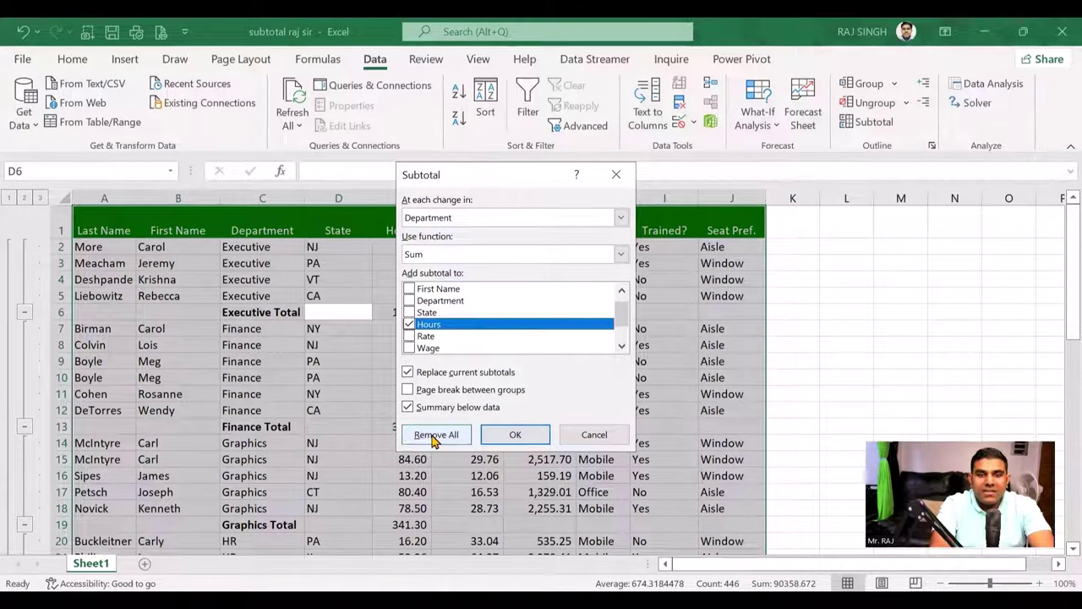
left_click(433, 435)
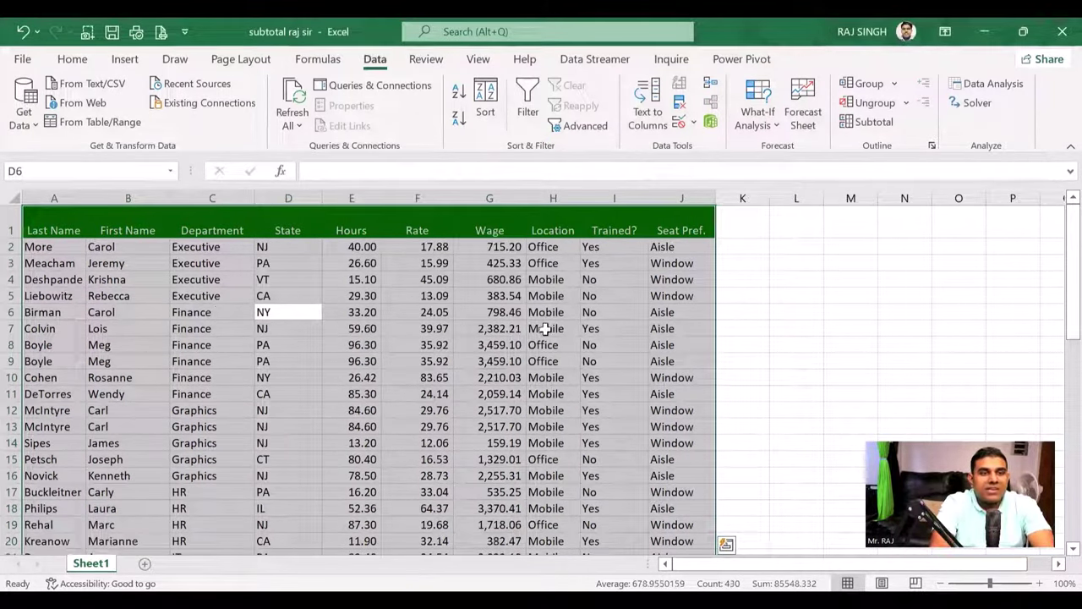
left_click(440, 361)
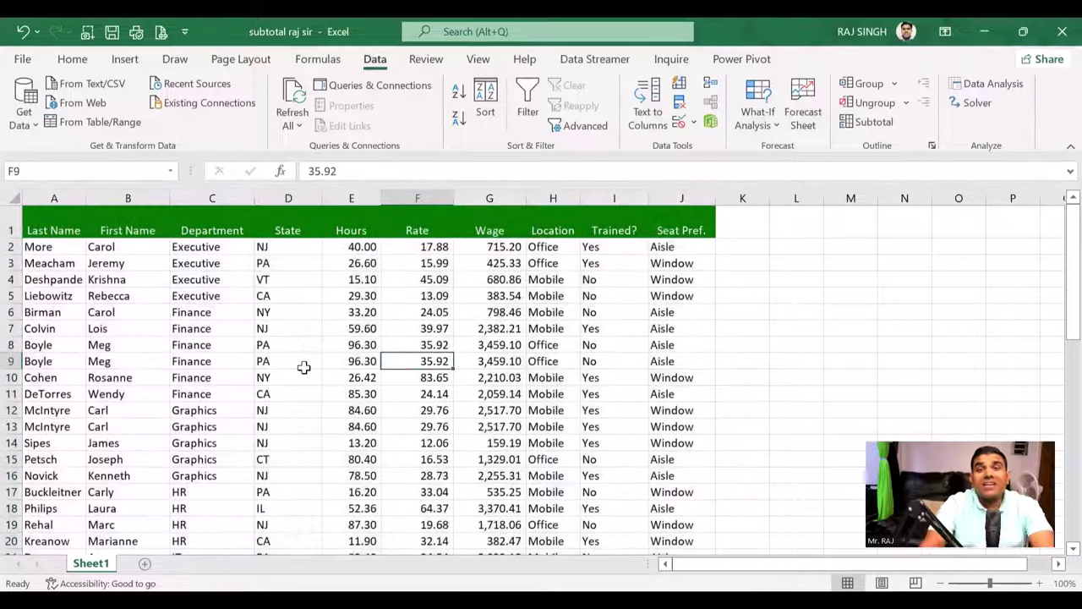